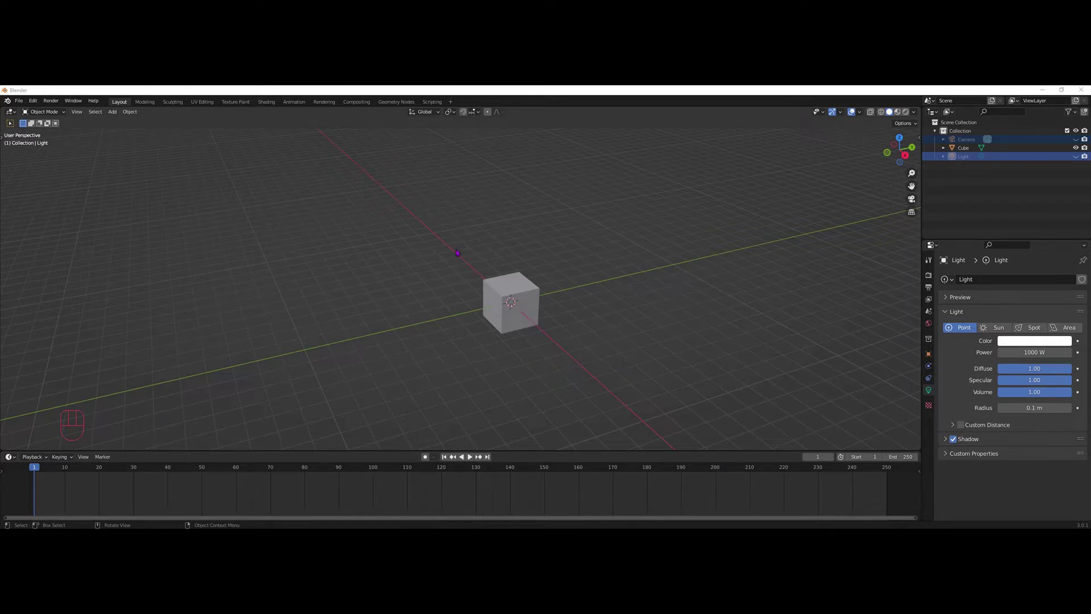
Turn on the Z axis line in the viewport overlays
left_click(914, 112)
left_click(860, 114)
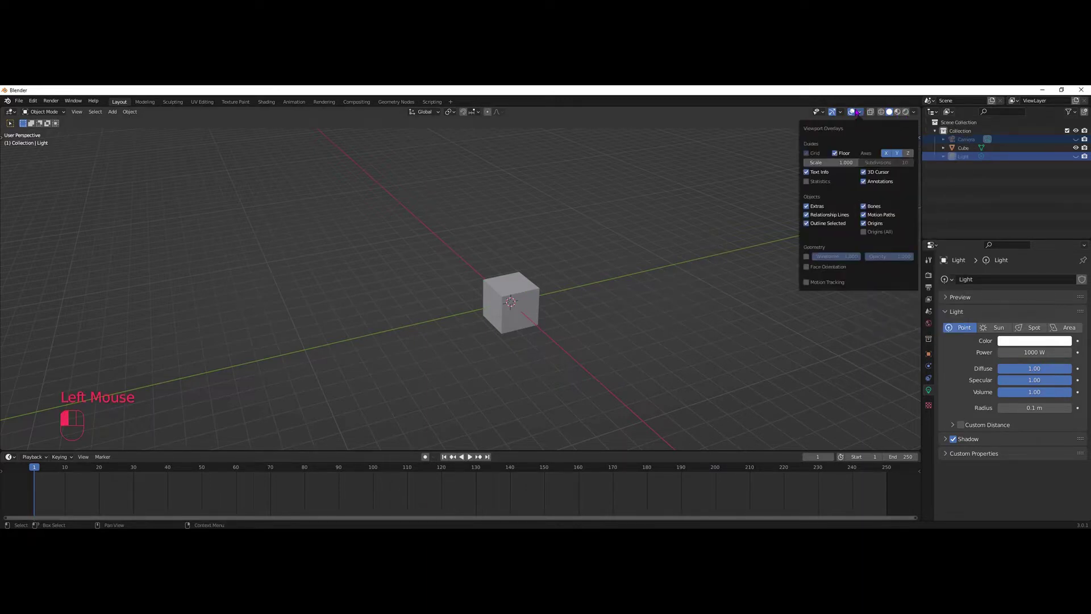
left_click(907, 153)
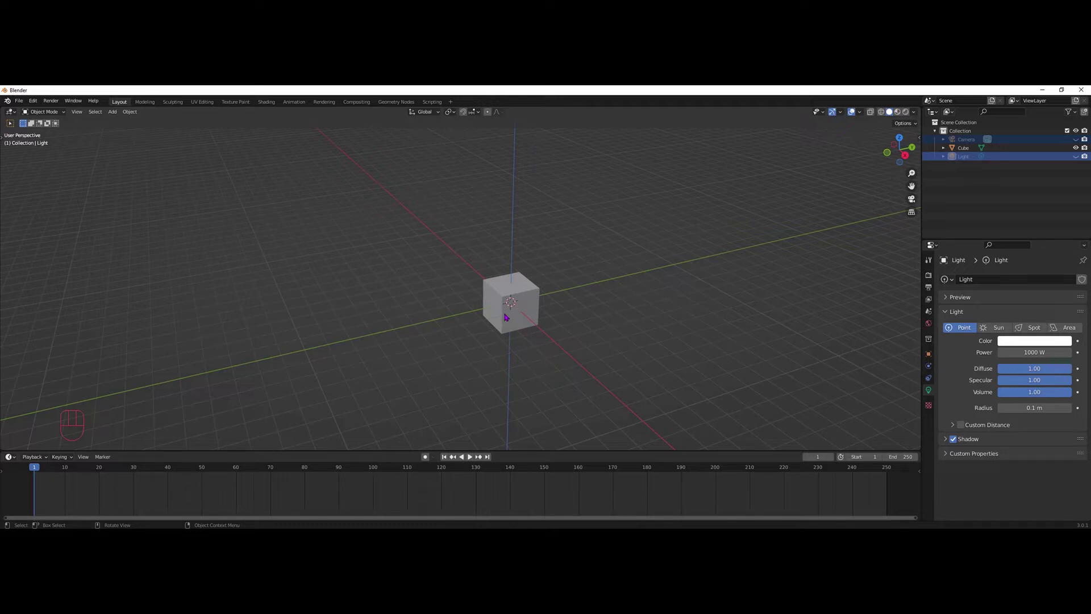
Select the cube and move it freely away from the world origin to about X -3.8 m, Y -5.9 m, Z 2.2 m
left_click(506, 316)
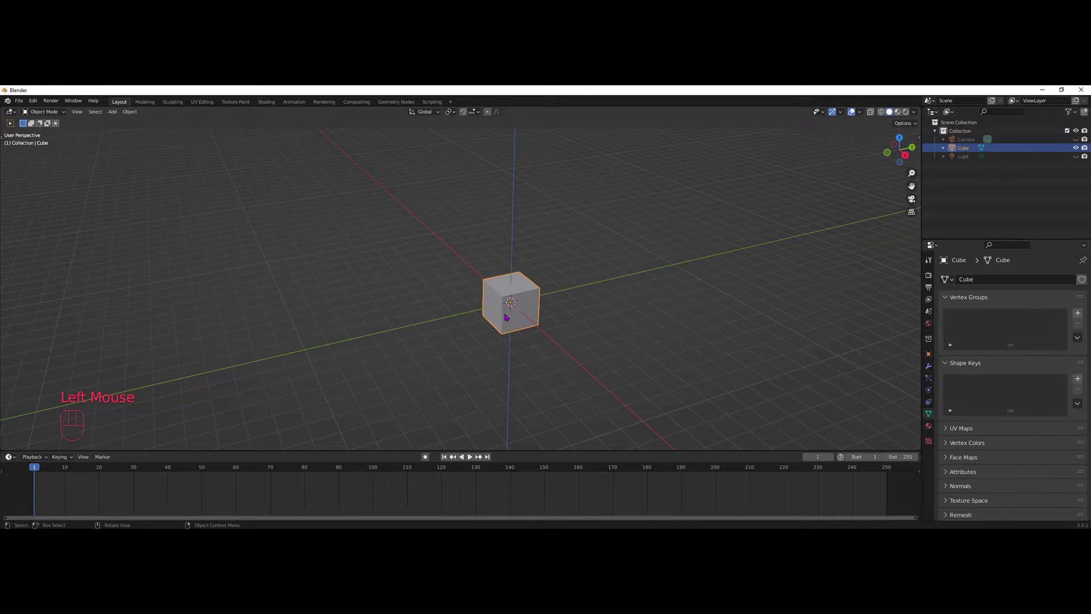
key("g")
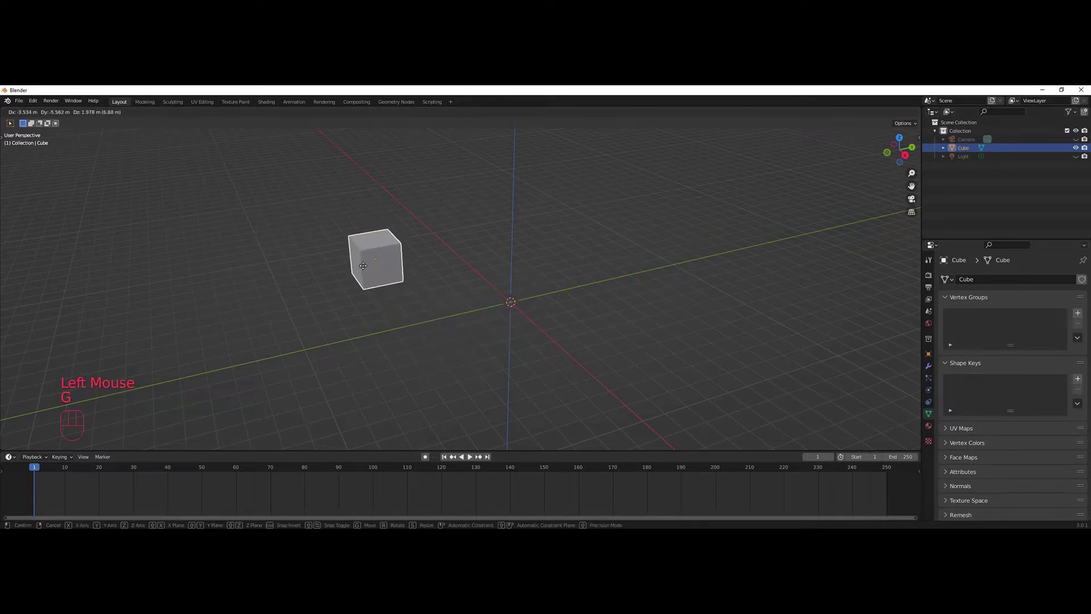
left_click(361, 262)
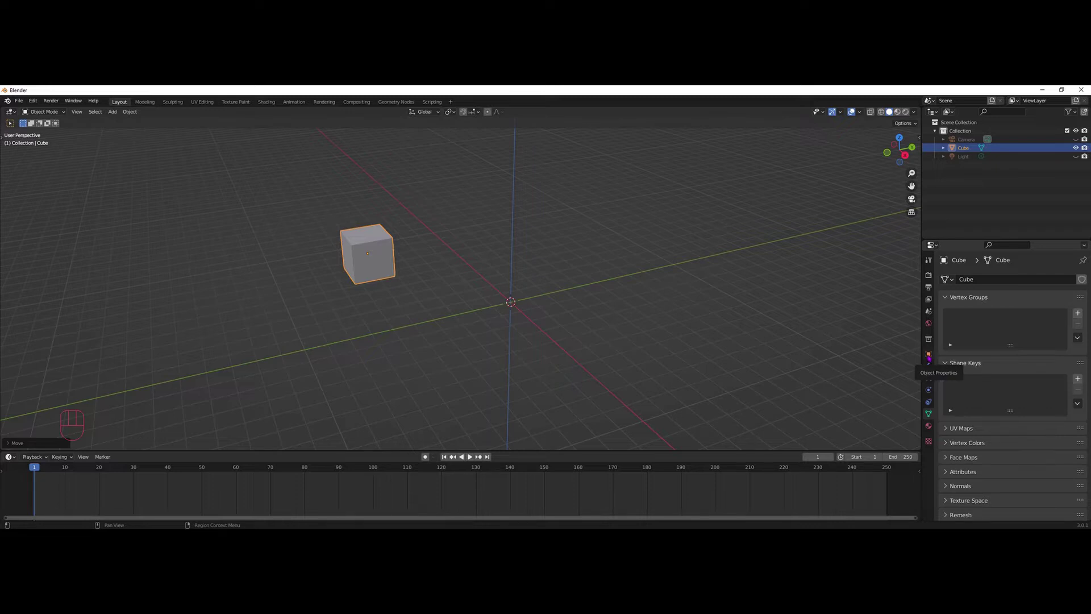
Turn on the Axis display for the cube in its object viewport display settings
left_click(929, 357)
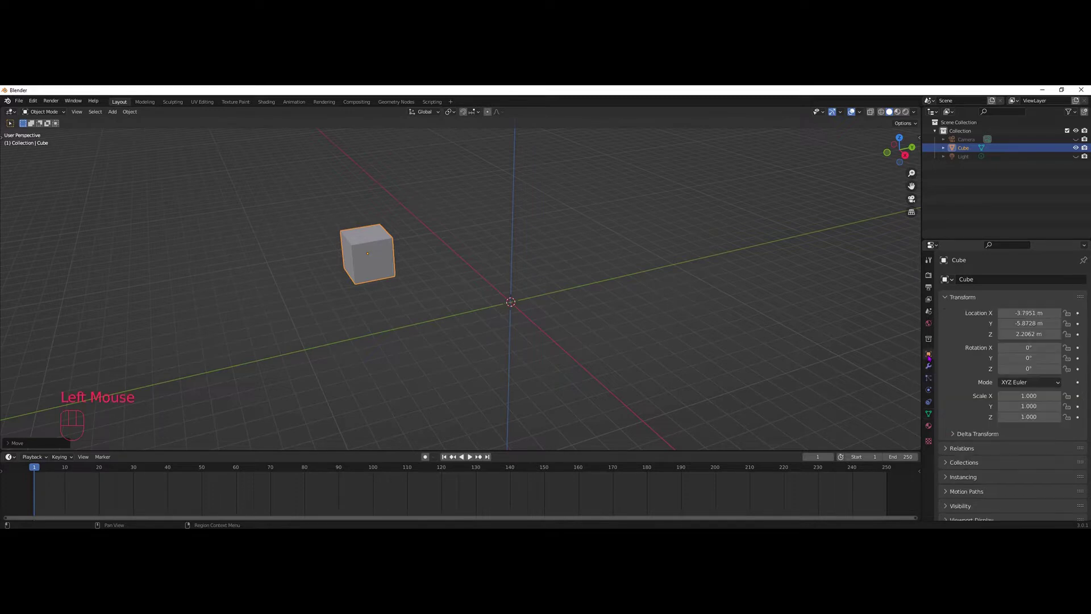
scroll(976, 406, "down", 2)
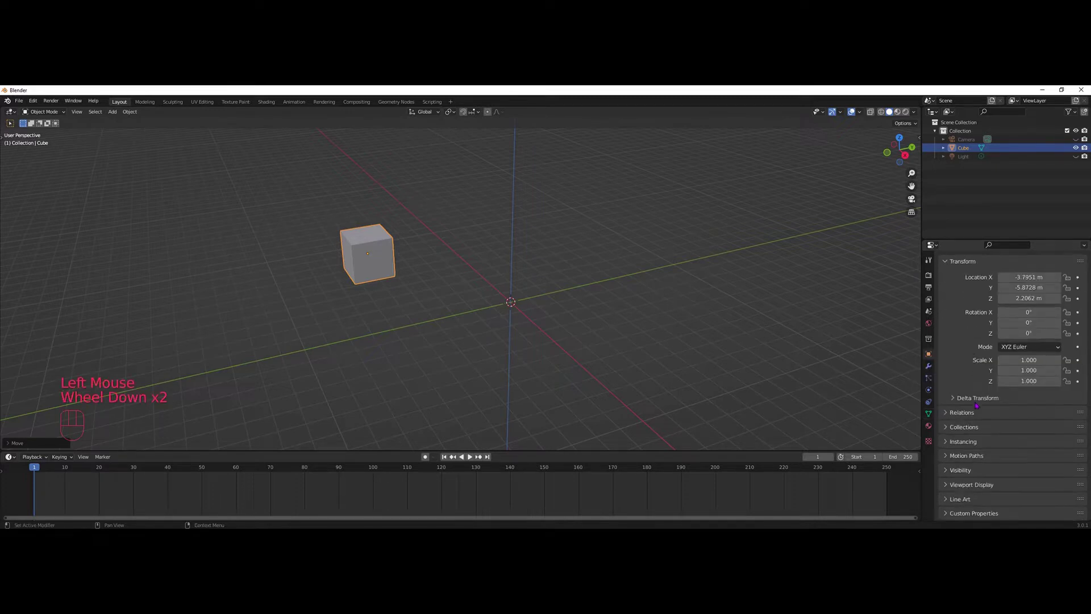
left_click(945, 485)
scroll(946, 486, "down", 2)
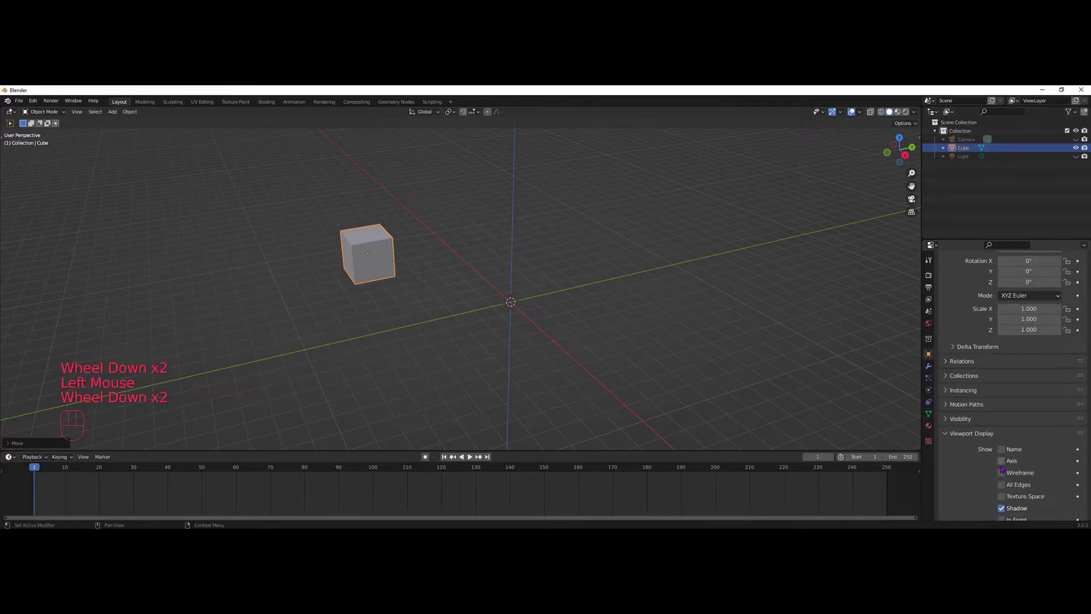
left_click(1002, 461)
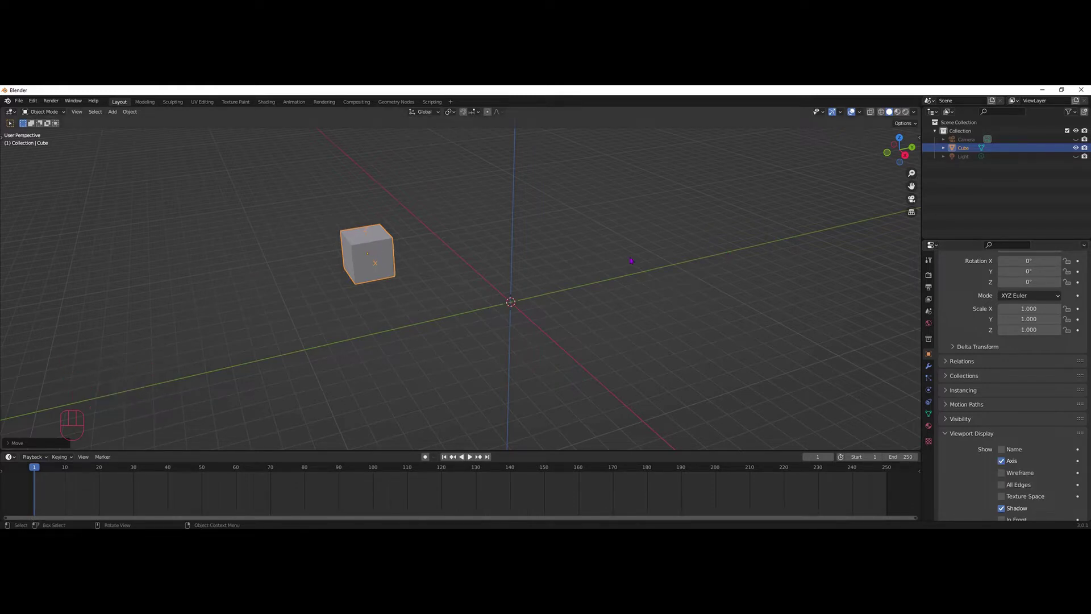
Switch the viewport shading to wireframe so the cube's local axes can be seen up close
left_click(881, 112)
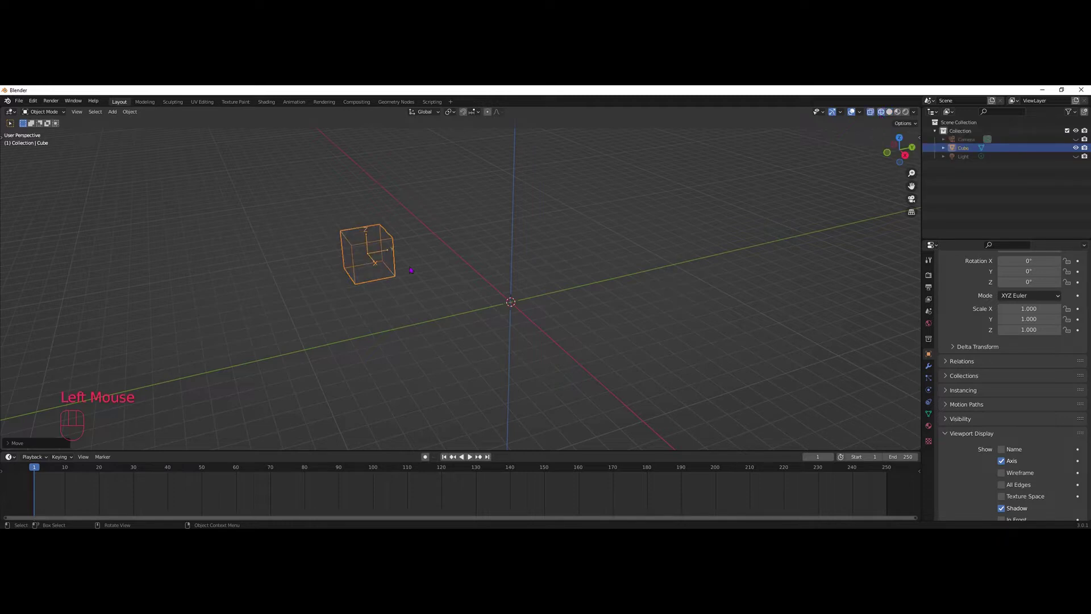
scroll(411, 267, "up", 3)
middle_click_drag(412, 264, 440, 304, "shift")
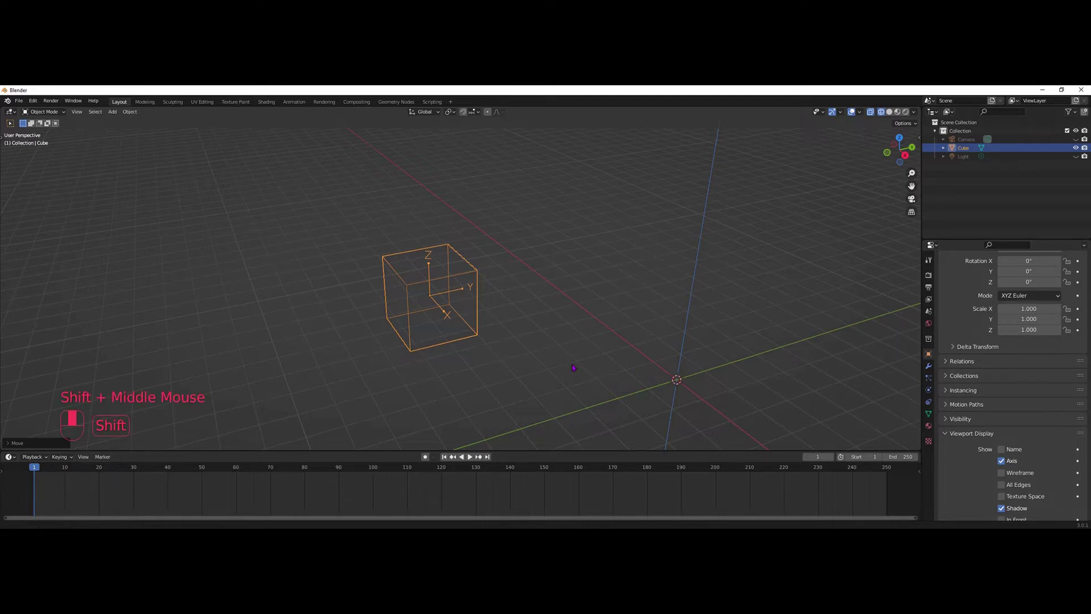
Move the cube freely back onto the world origin
middle_click_drag(579, 372, 511, 339, "shift")
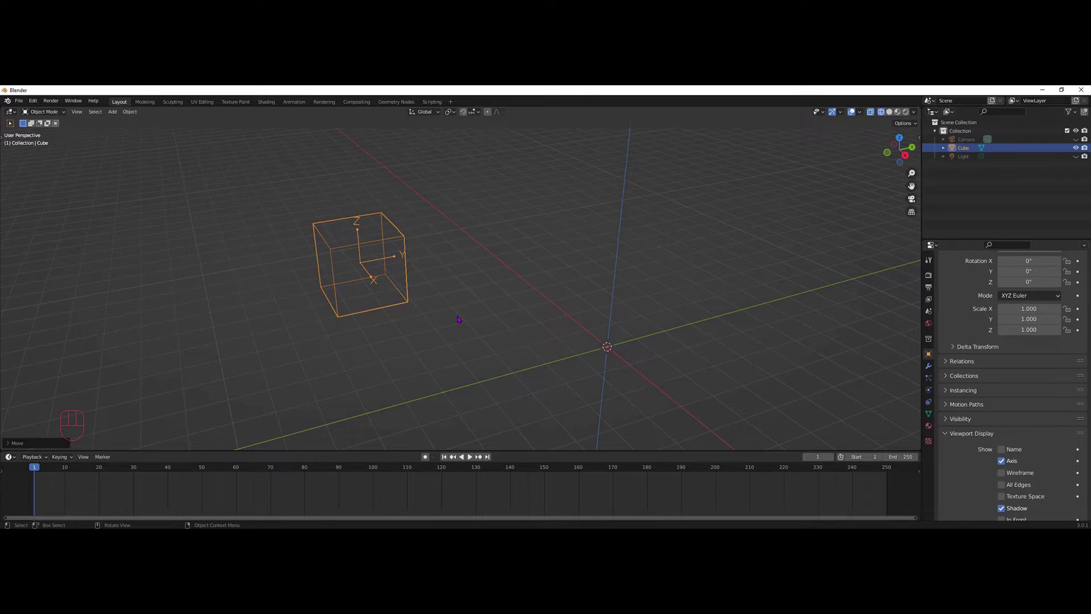
middle_click_drag(510, 334, 356, 273, "shift")
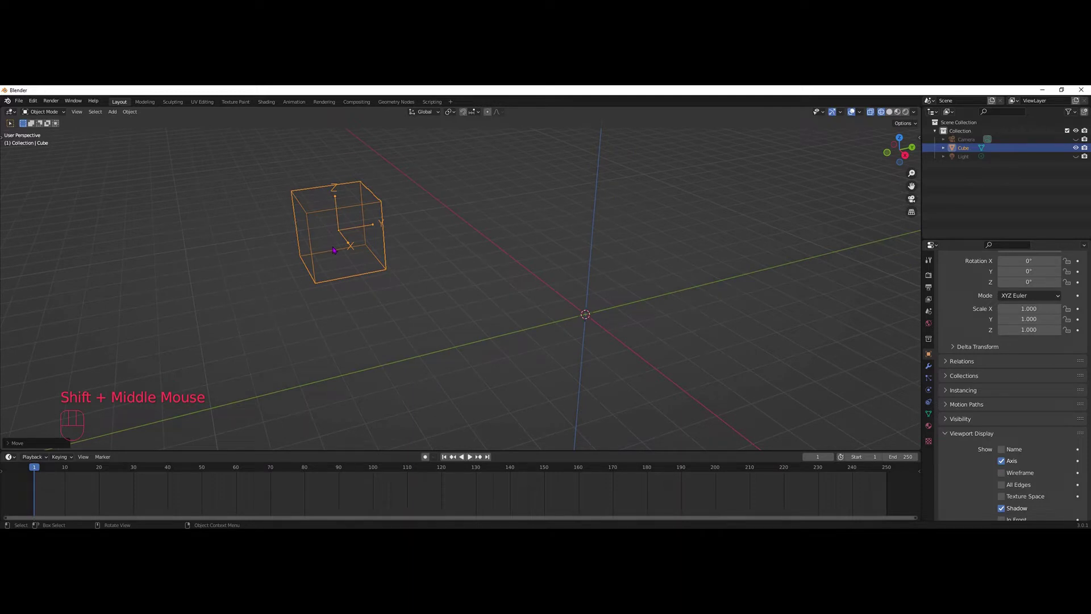
key("g")
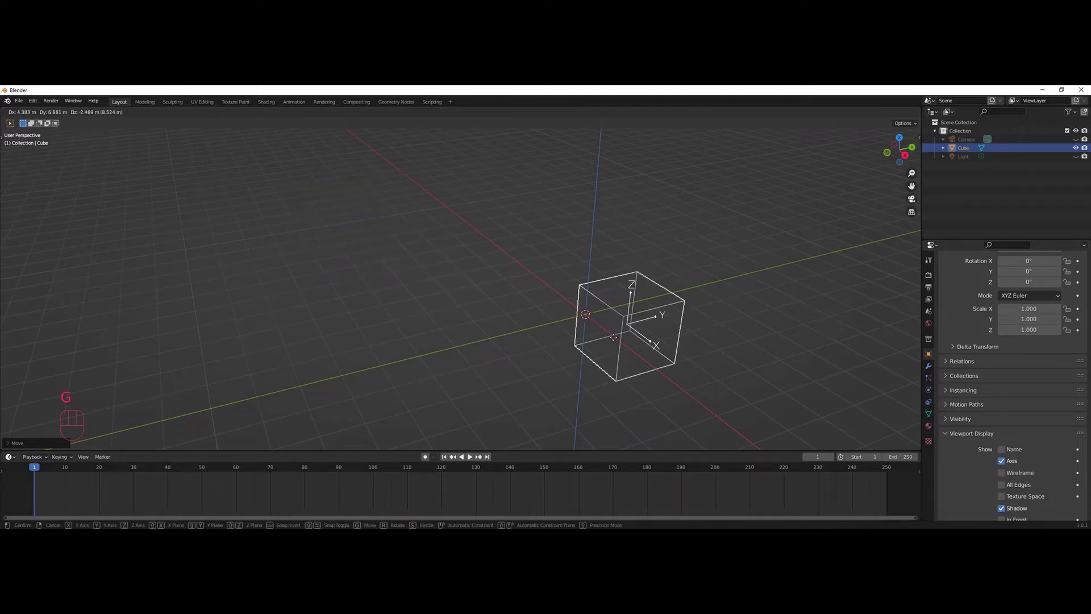
left_click(581, 333)
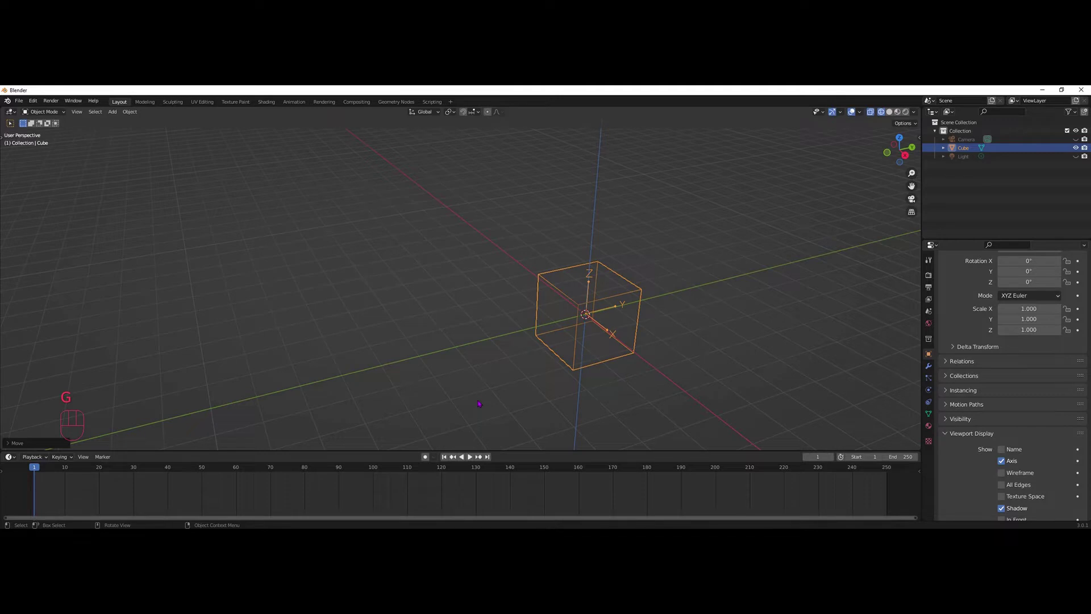
Try moving the cube along the global X axis and along the global Y axis
key("g")
key("x")
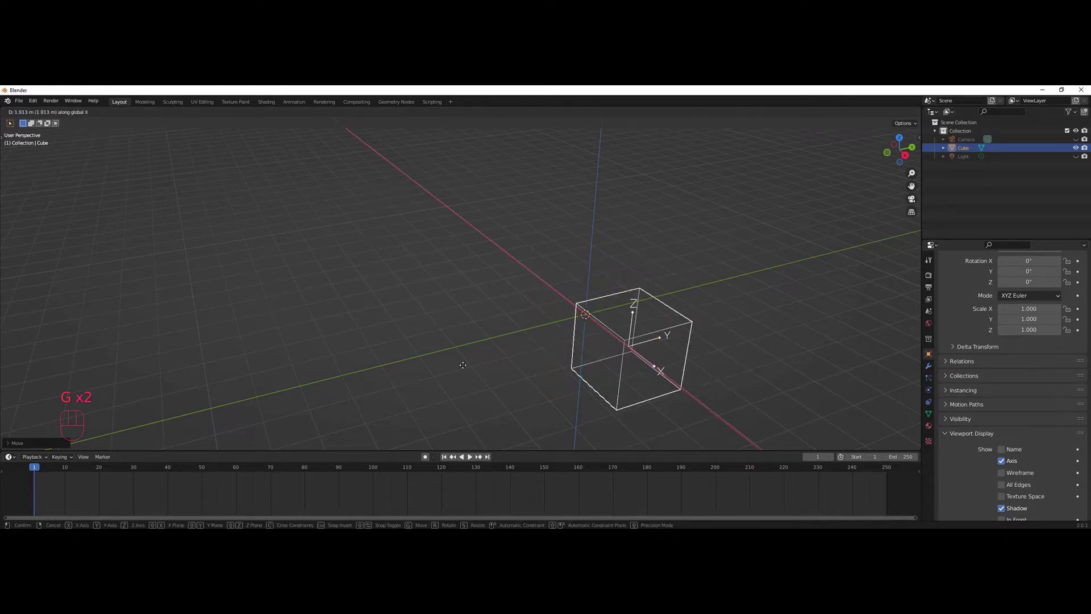
key("Escape")
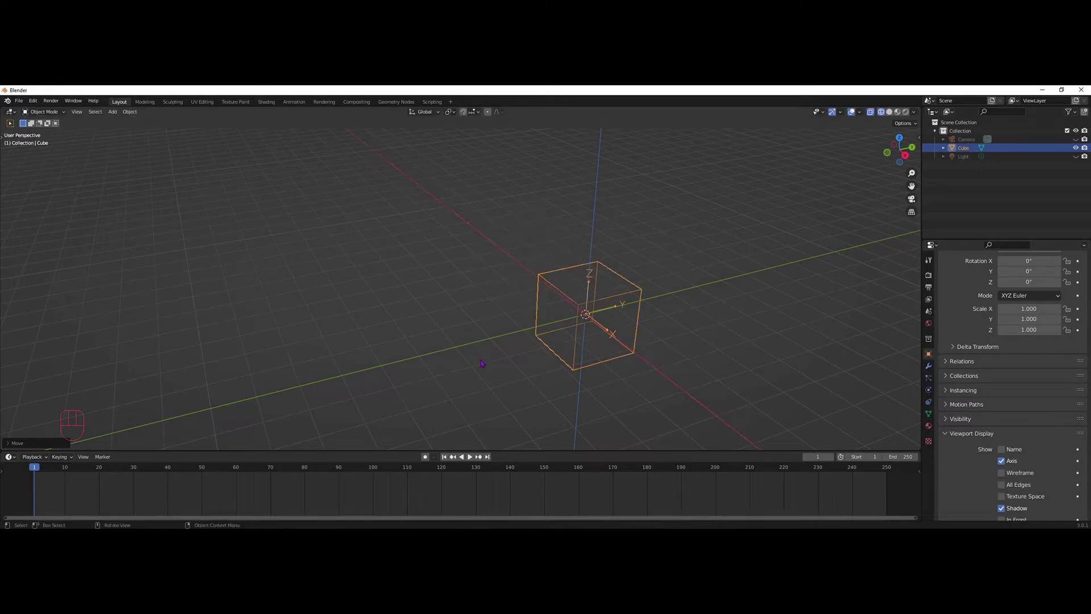
key("g")
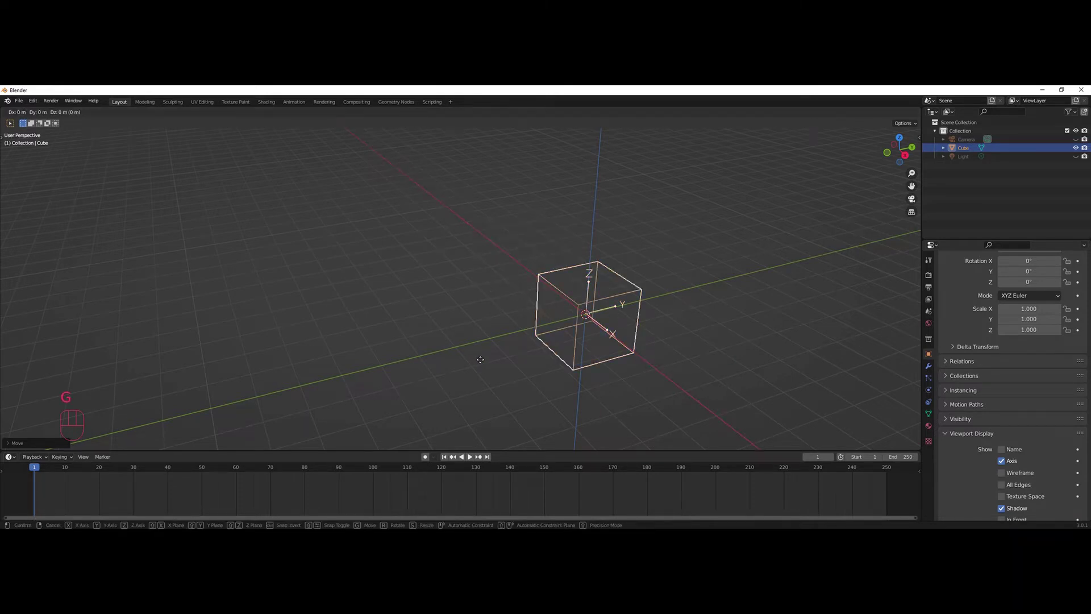
key("y")
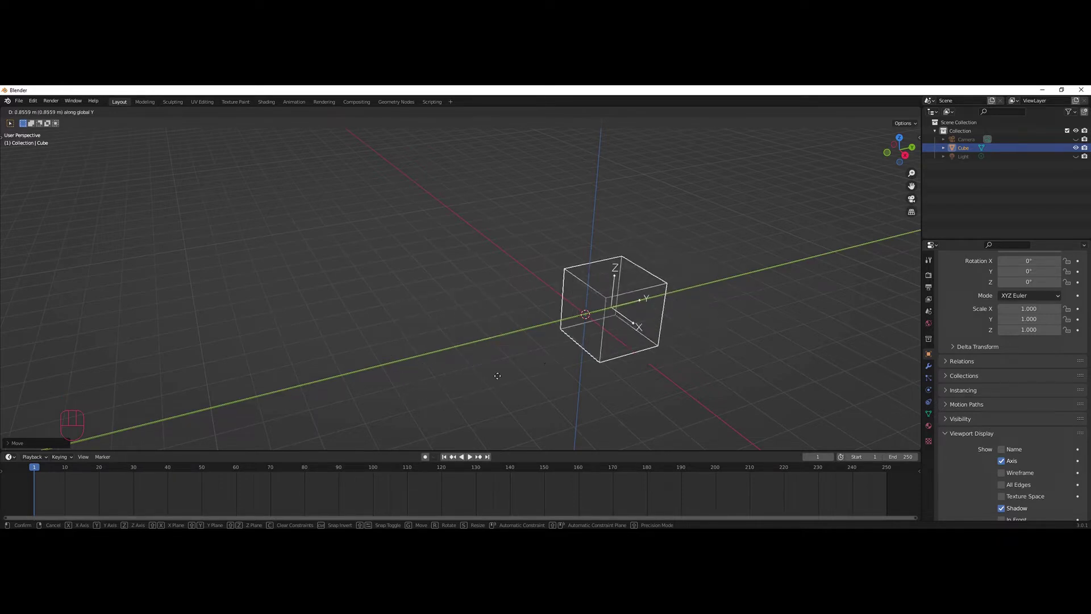
right_click(484, 379)
right_click(484, 380)
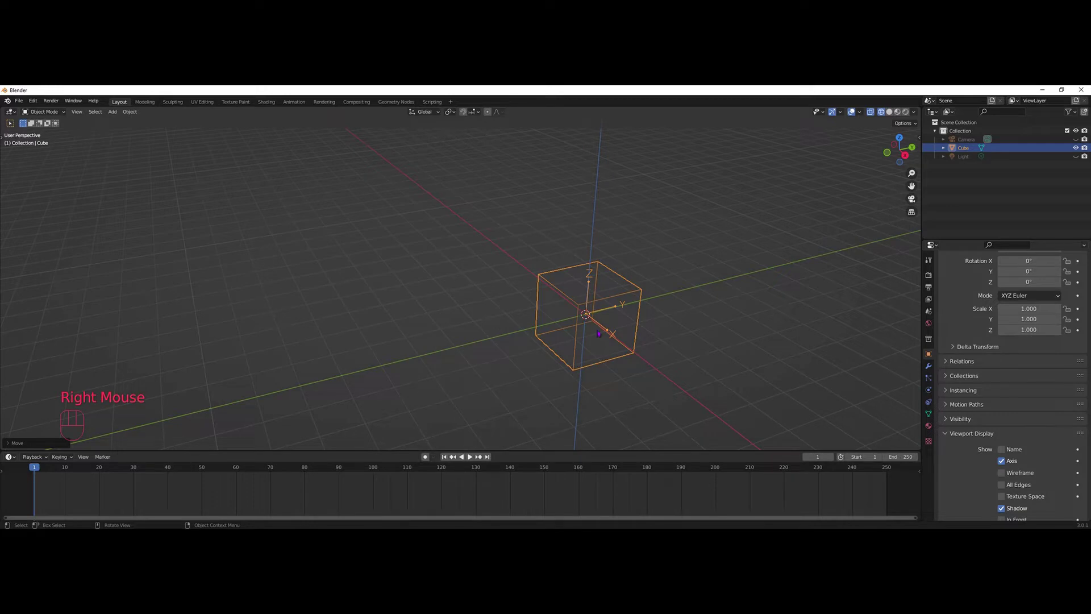
Try rotating the cube about the global Z axis
key("r")
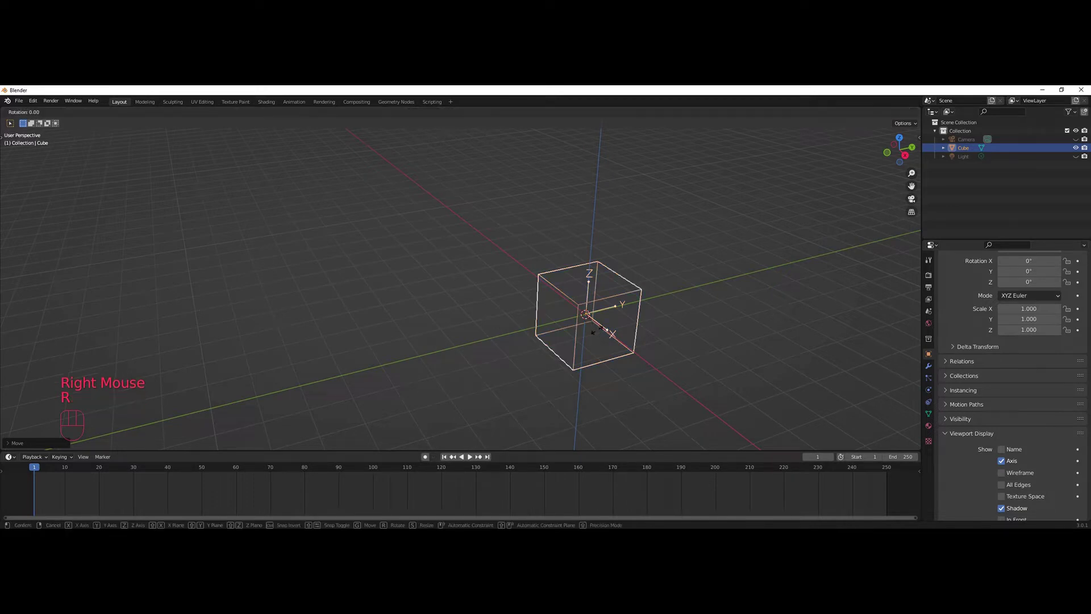
key("z")
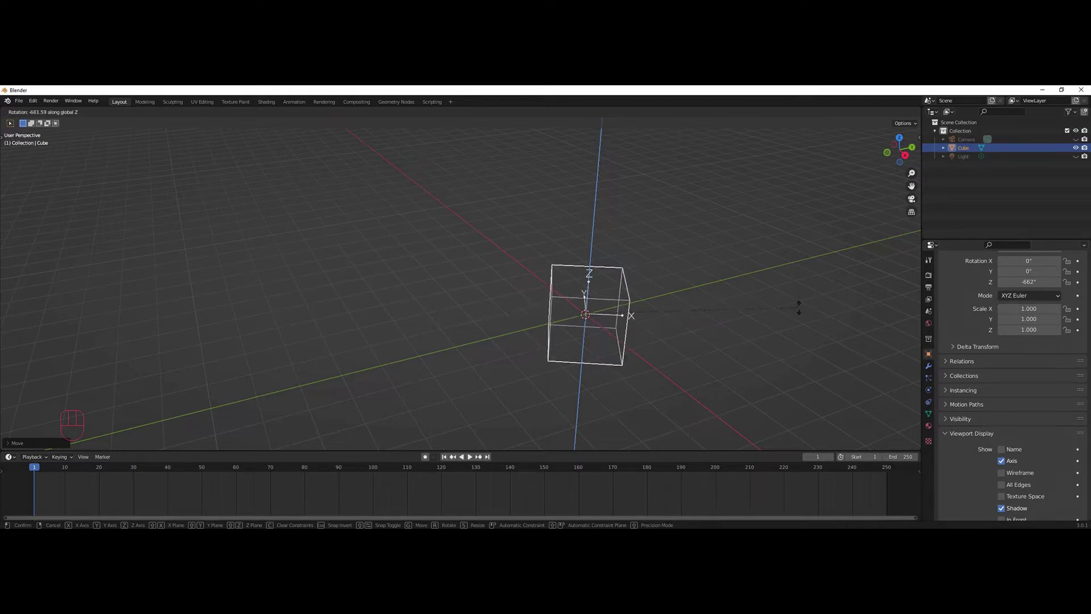
key("Escape")
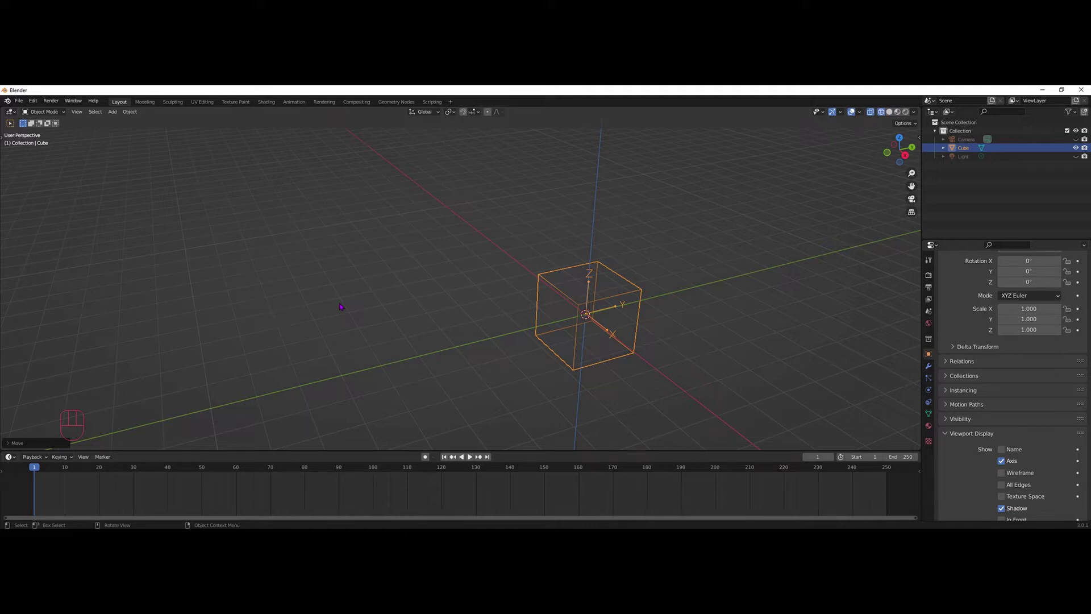
Move the cube off the world origin and rotate it freely to about X -35°, Y 8°, Z -21°
key("g")
left_click(196, 285)
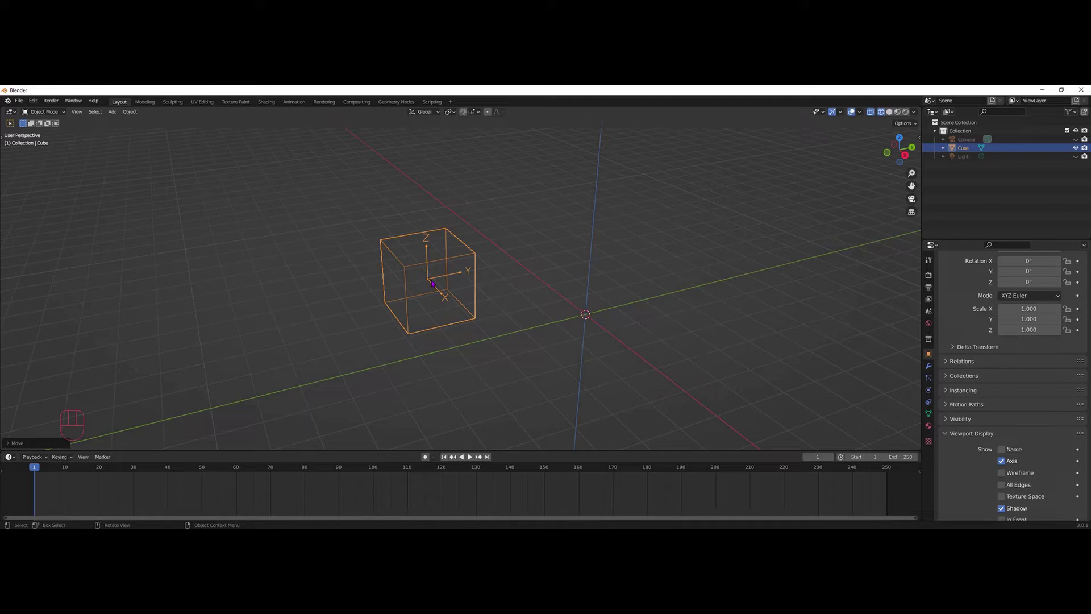
key("r")
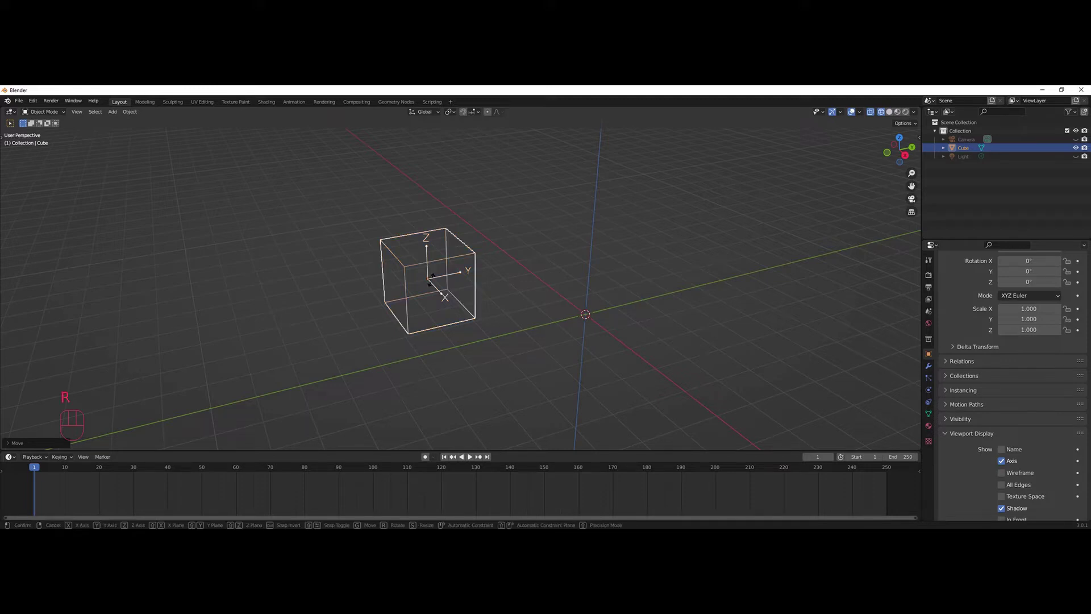
left_click(436, 294)
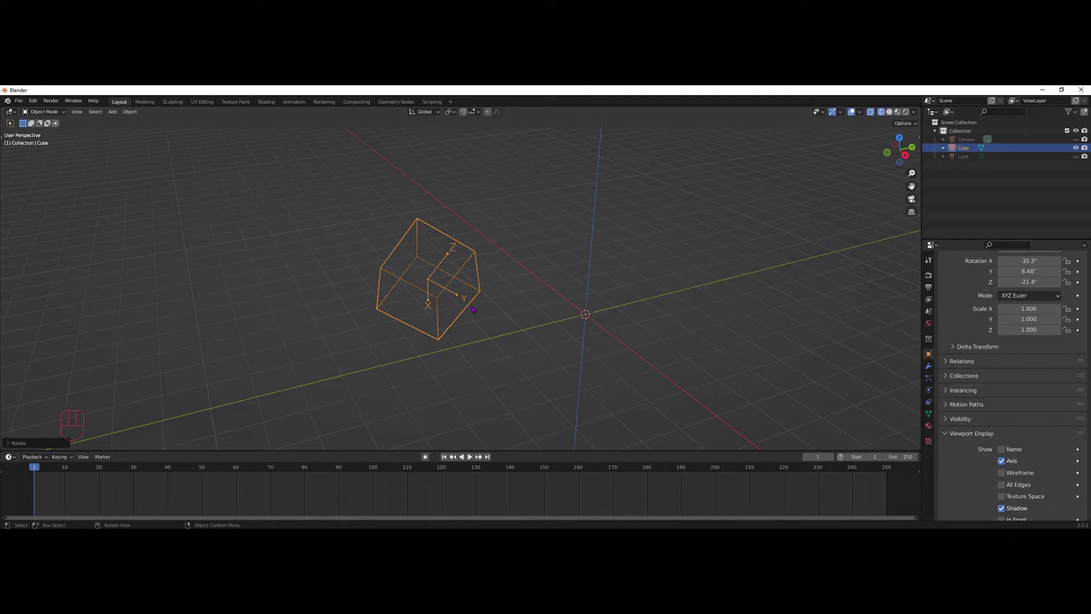
Try moving the tilted cube along its local Y axis and along its local Z axis
key("g")
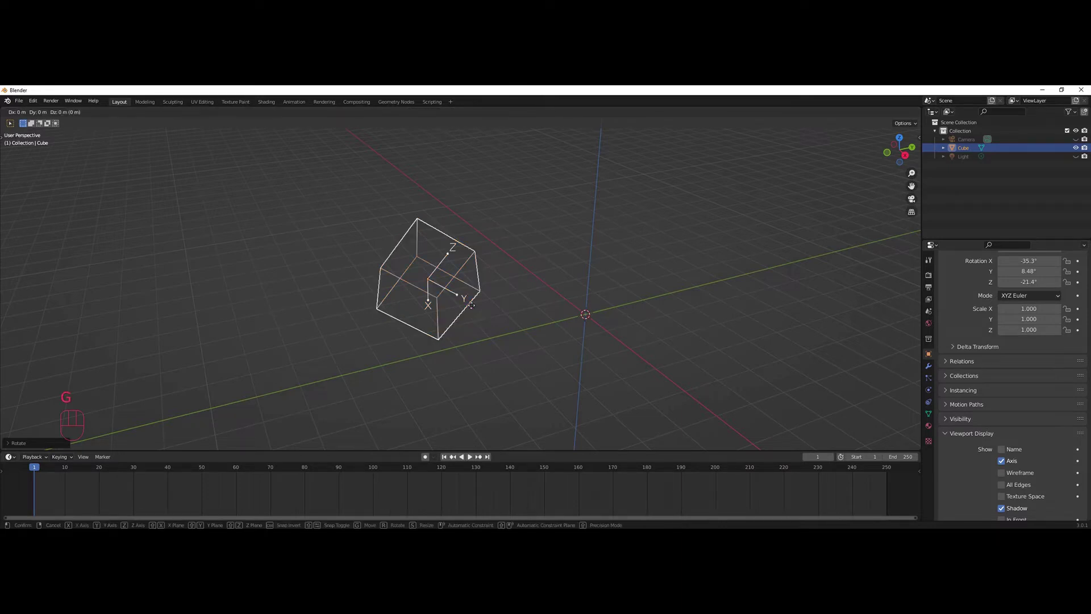
key("y")
key("y")
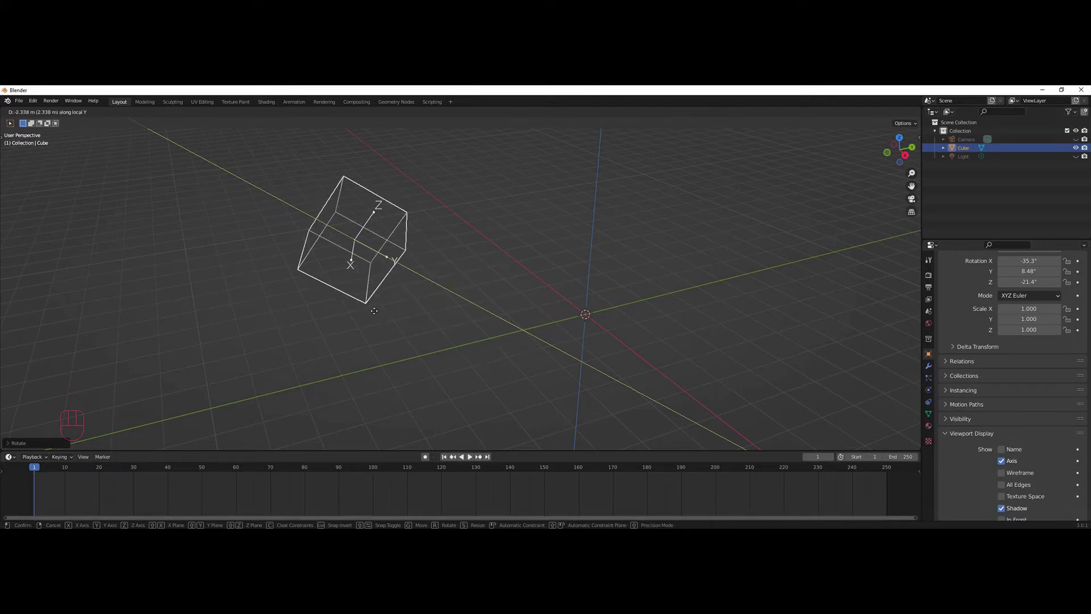
right_click(375, 312)
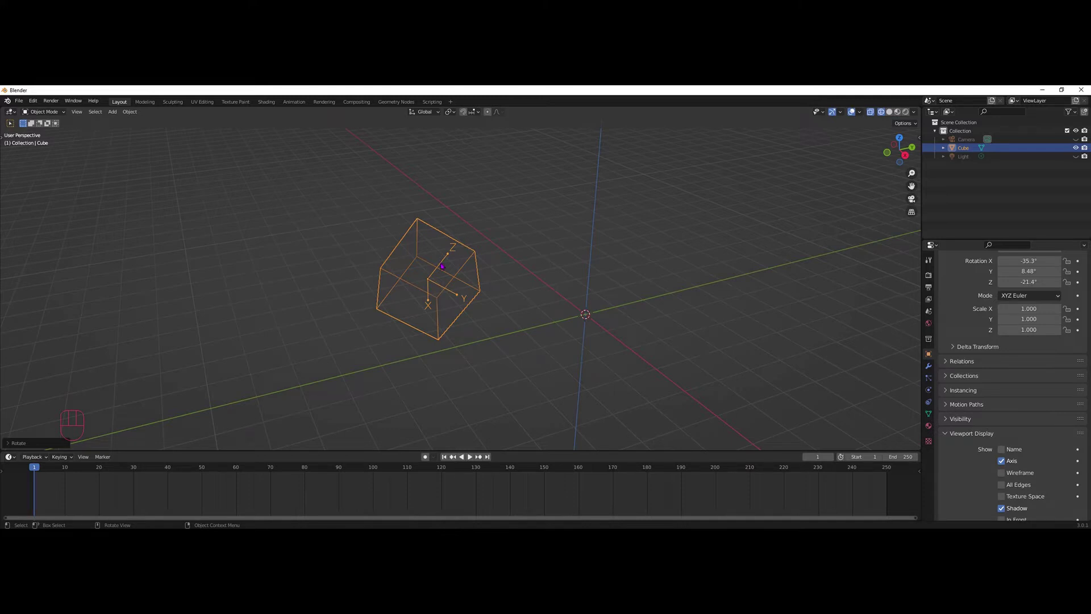
key("g")
key("z")
key("z")
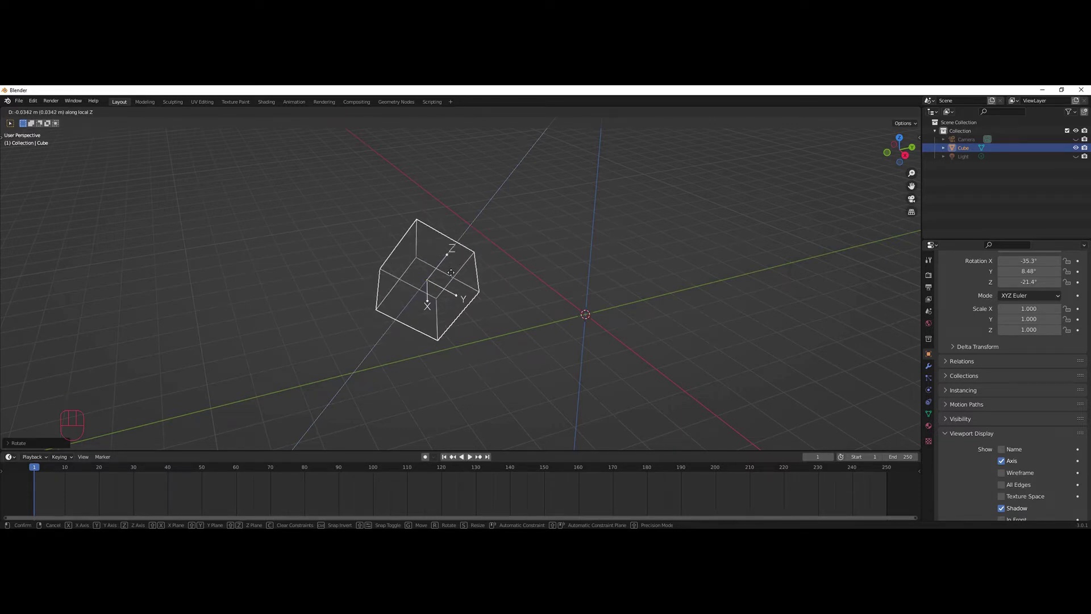
left_click(451, 272)
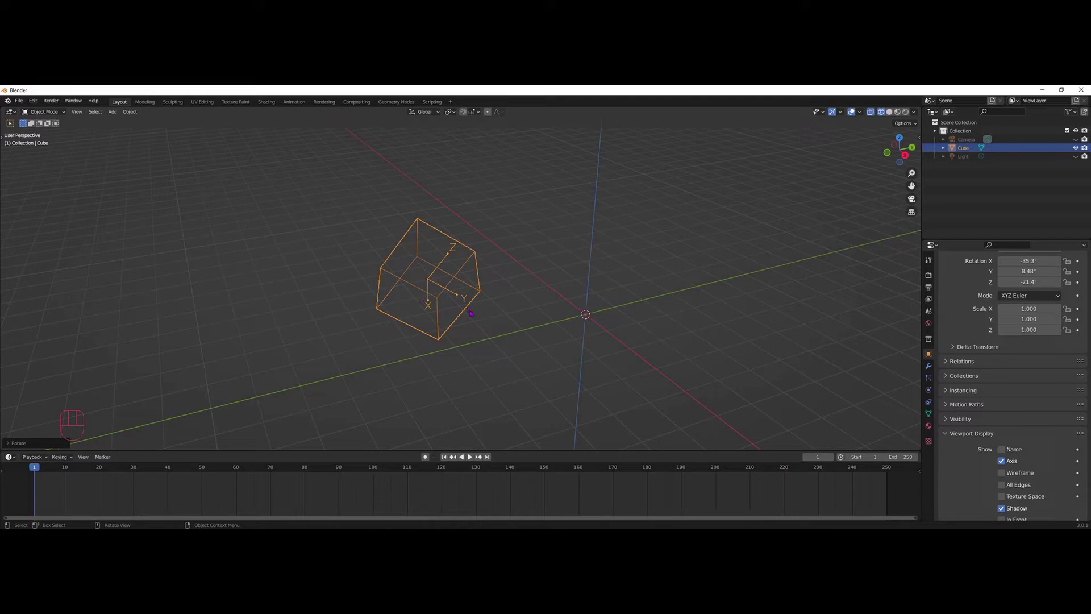
Rotate the cube by about -18° around its local X axis
key("r")
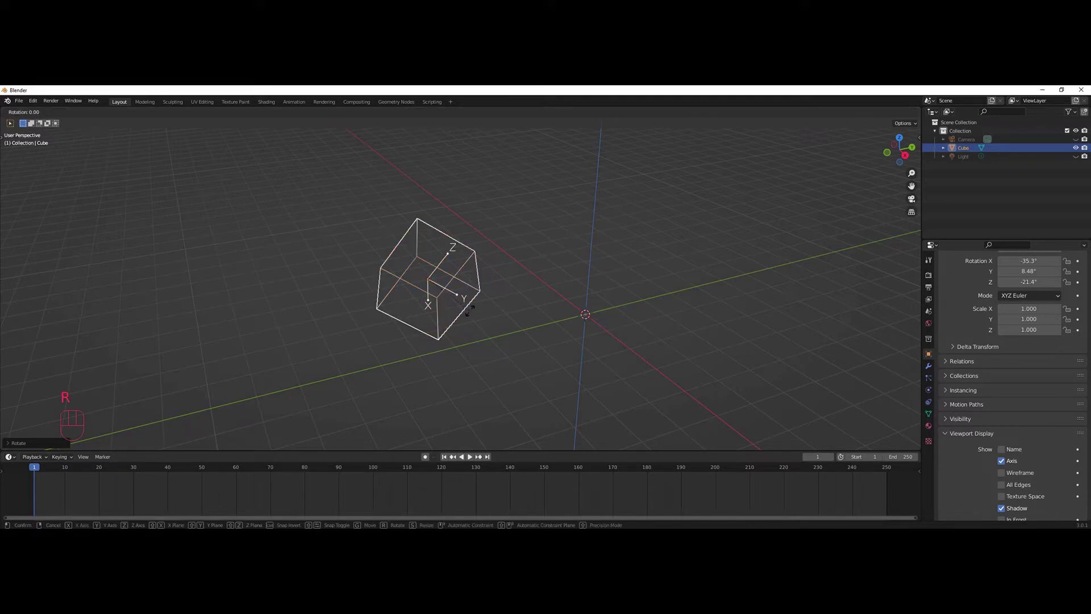
key("x")
key("x")
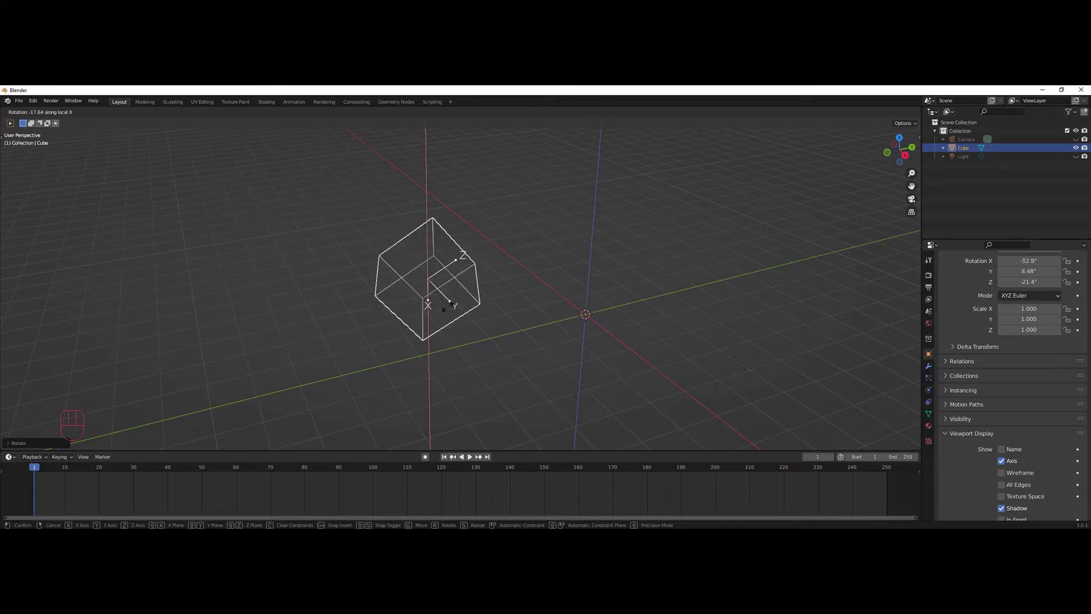
left_click(449, 310)
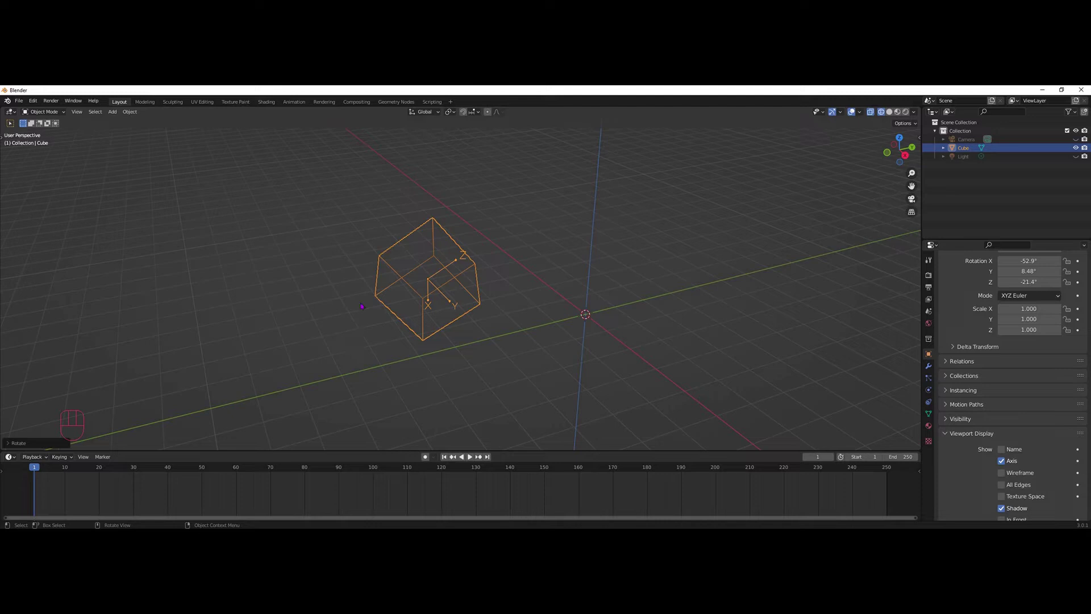
left_click(403, 286)
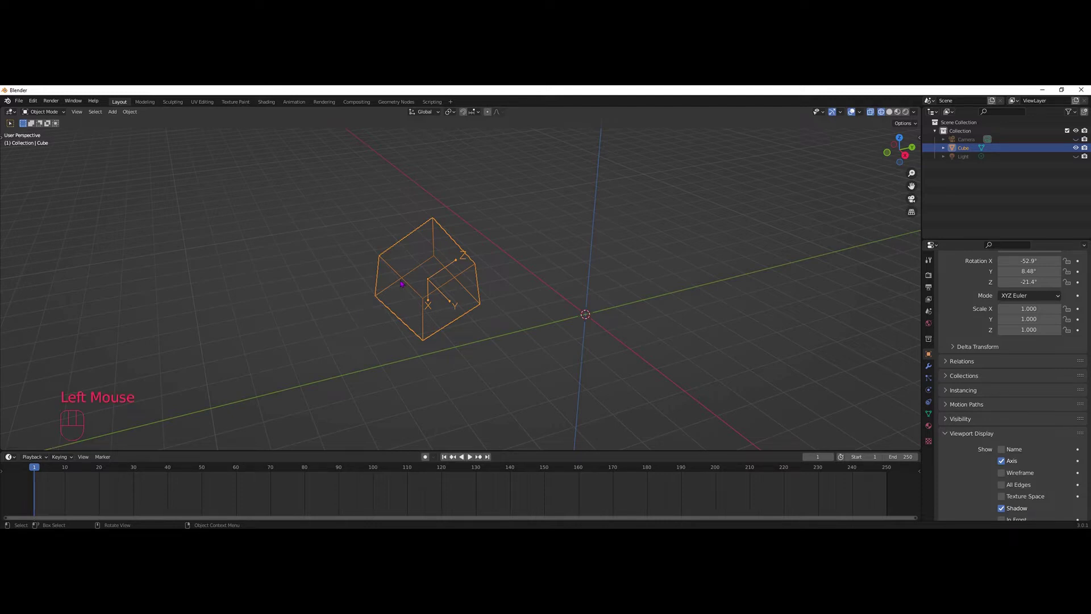
Delete the cube and hide the Z axis line in the viewport overlays
key("Delete")
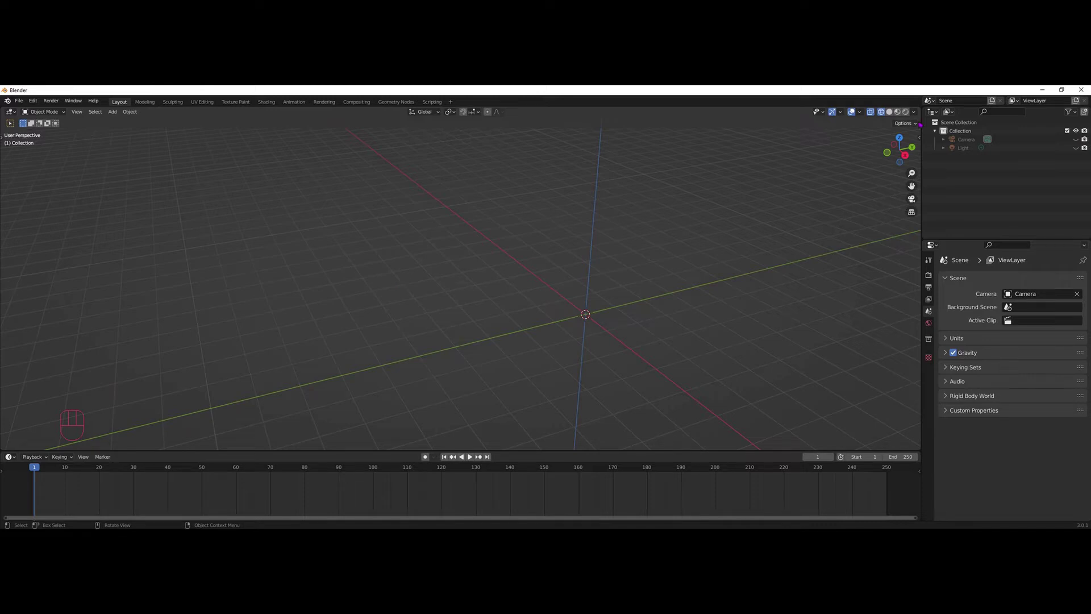
left_click(915, 113)
left_click(845, 167)
left_click(859, 113)
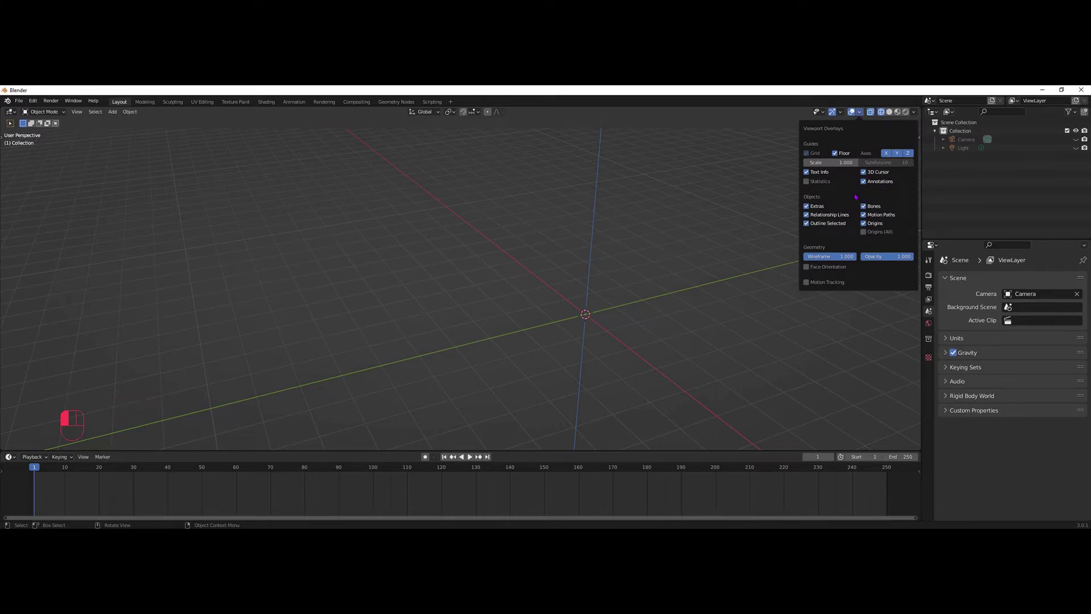
left_click(908, 154)
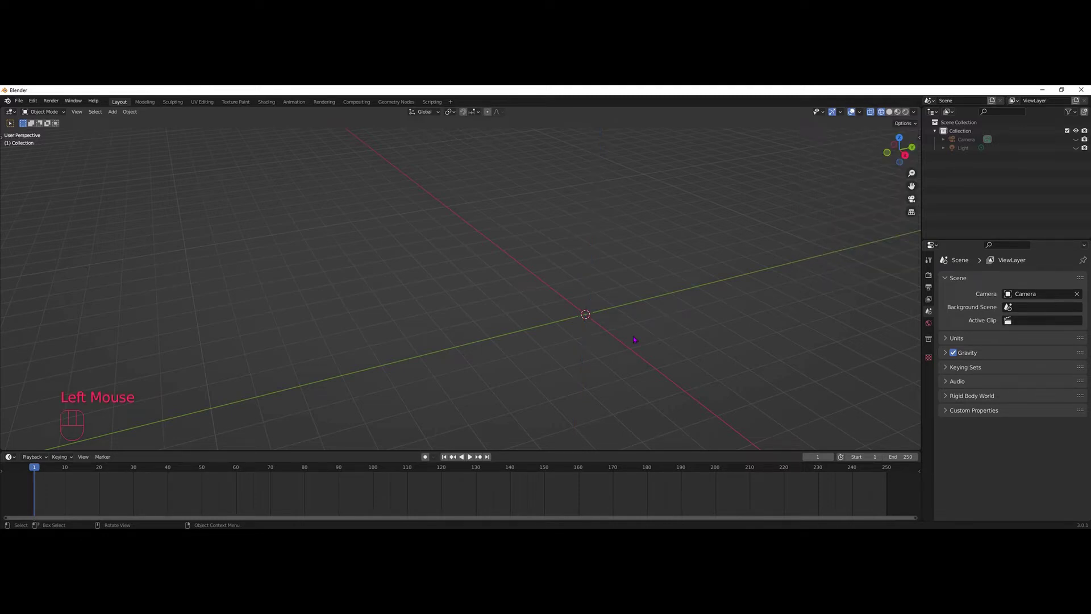
Add a torus mesh at the world origin
key("shift+a")
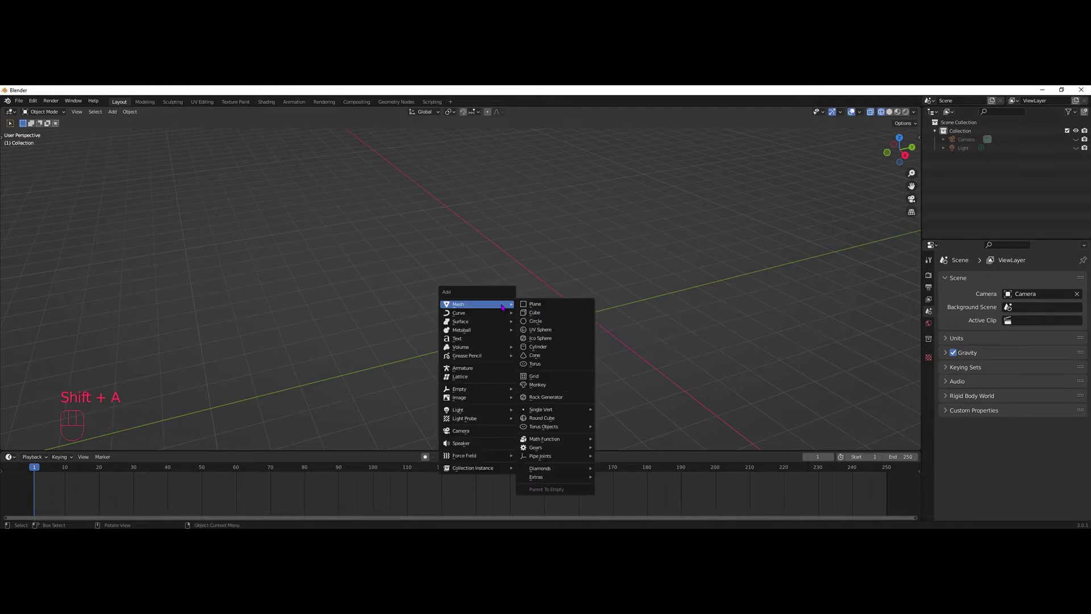
left_click(534, 363)
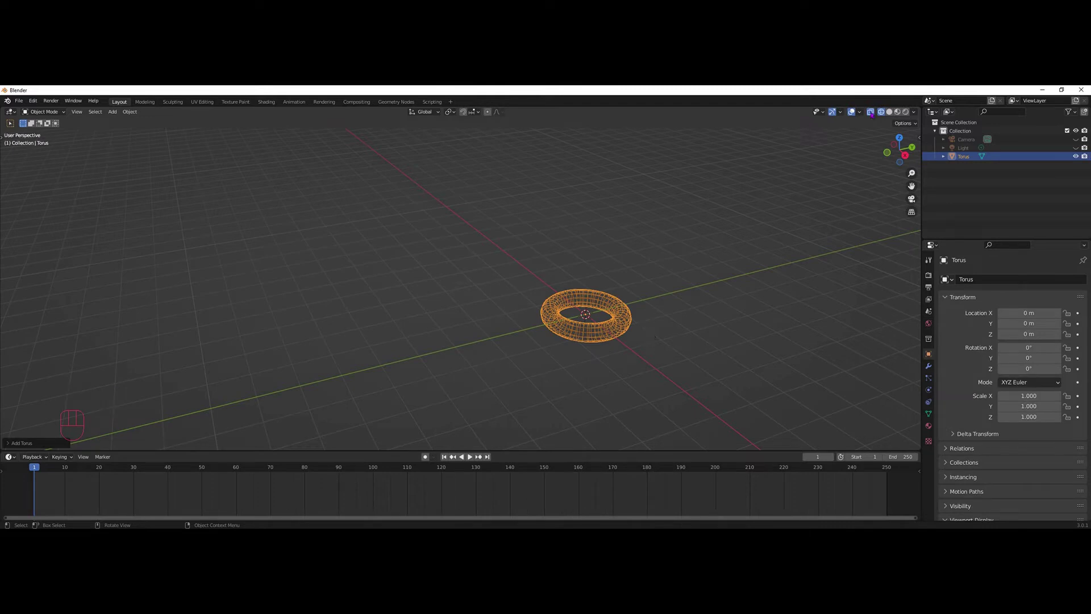
key("shift")
middle_click_drag(696, 342, 604, 328, "shift")
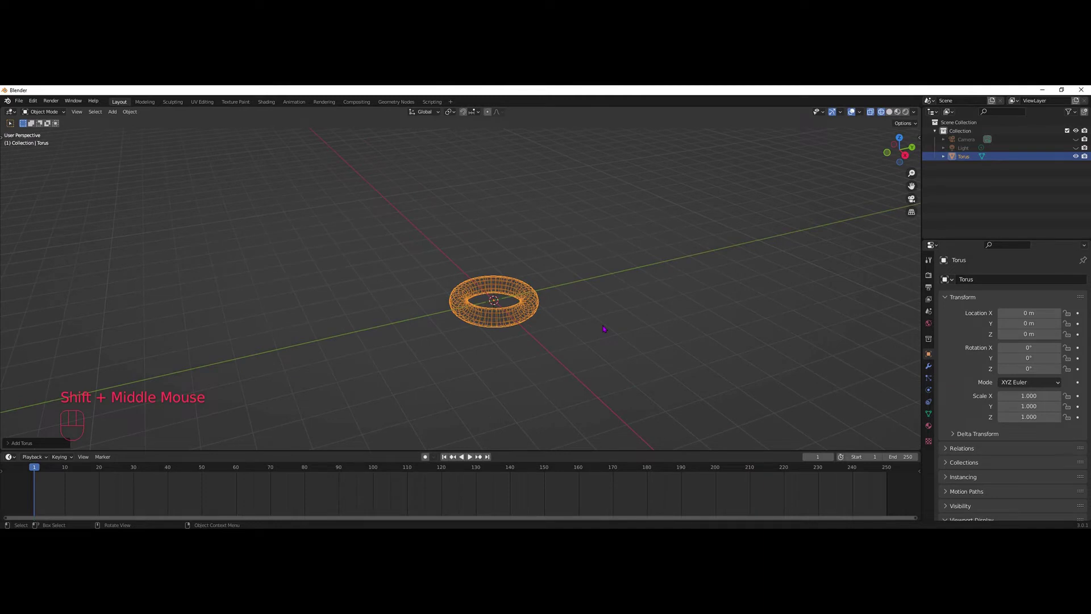
In front view, delete all torus vertices on the positive X side, including the column just past the centre line
key("KP_1")
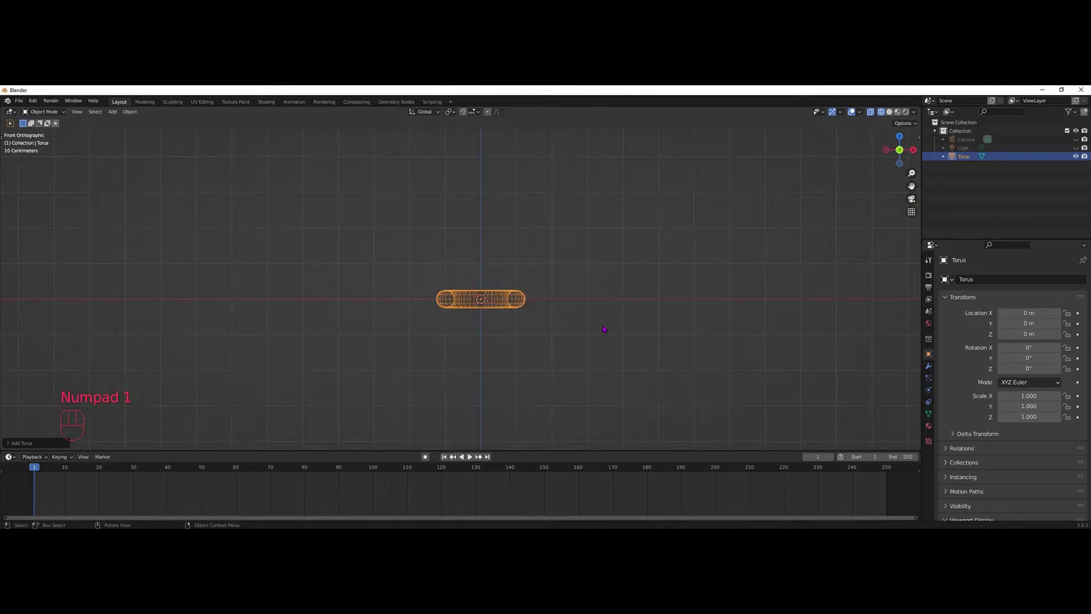
key("Tab")
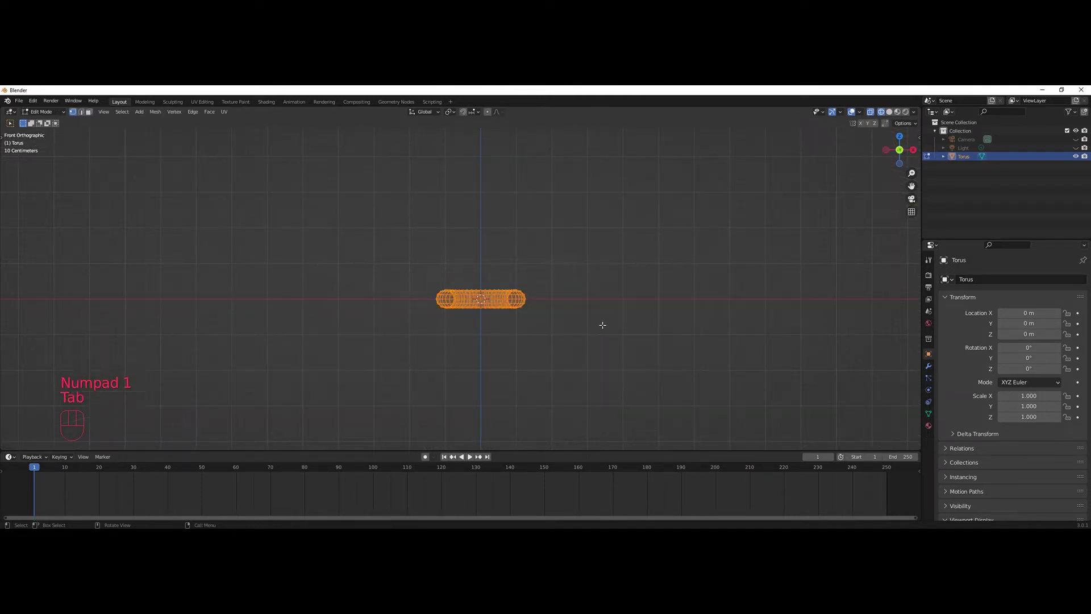
left_click(561, 307)
scroll(494, 301, "up", 3)
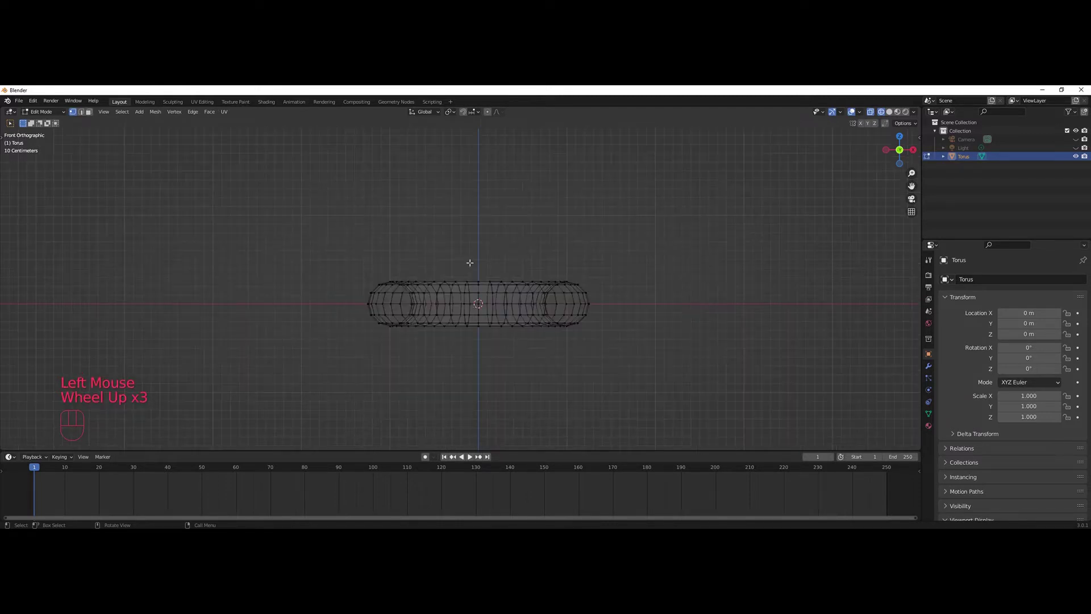
left_click_drag(470, 260, 610, 356)
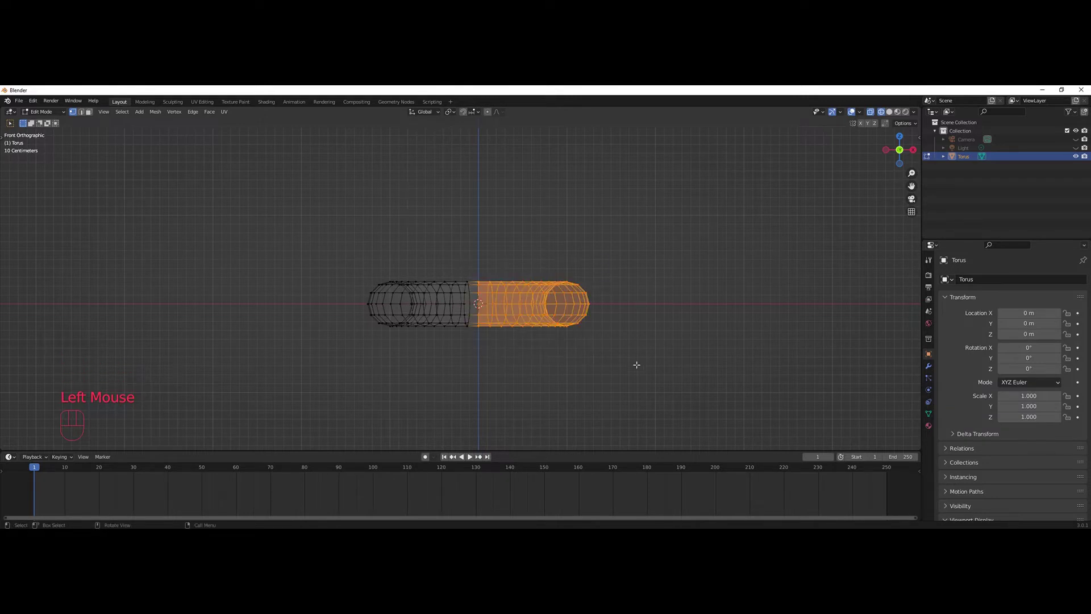
key("Delete")
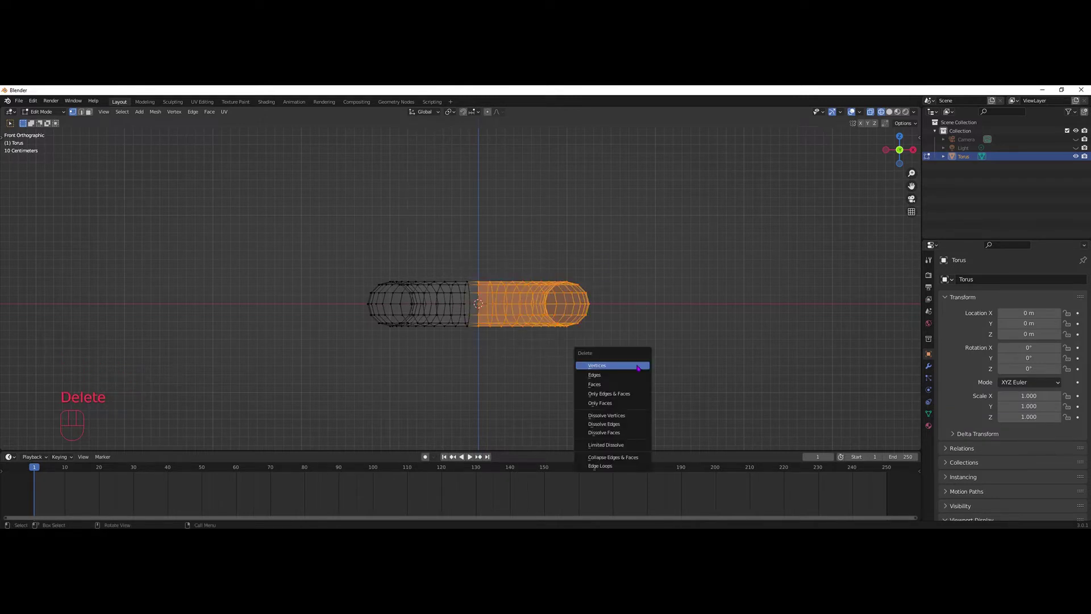
left_click(637, 366)
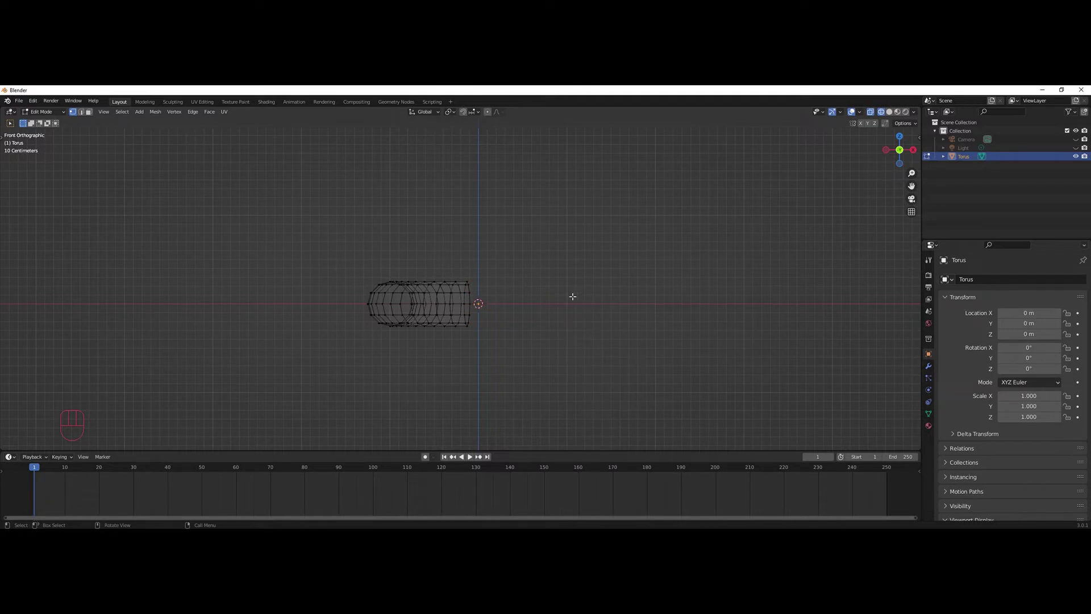
Return to Object Mode and display the half torus in solid shading
middle_click_drag(572, 296, 413, 230)
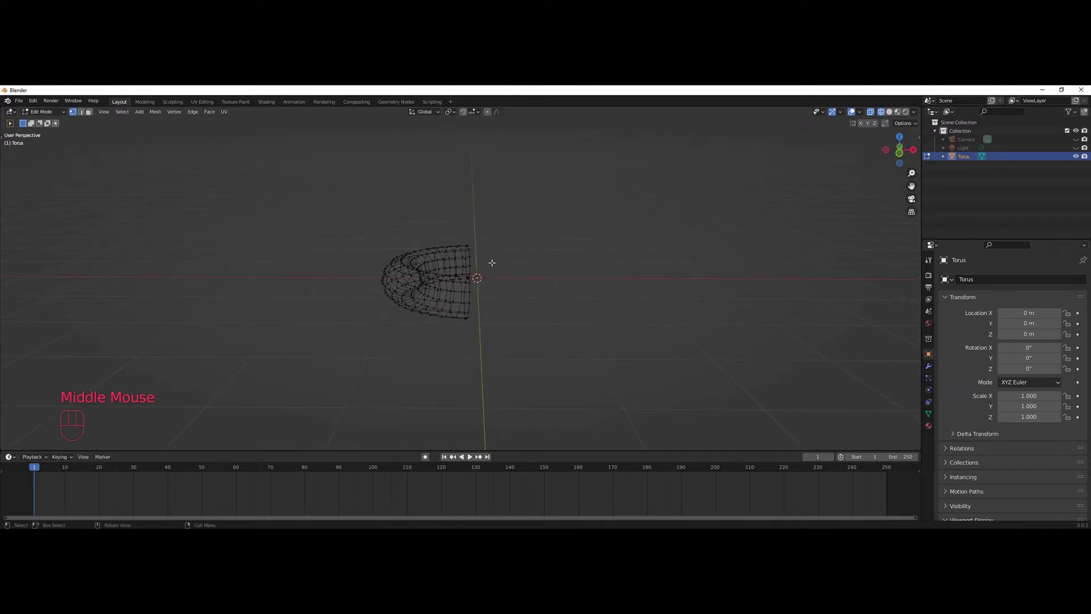
key("Tab")
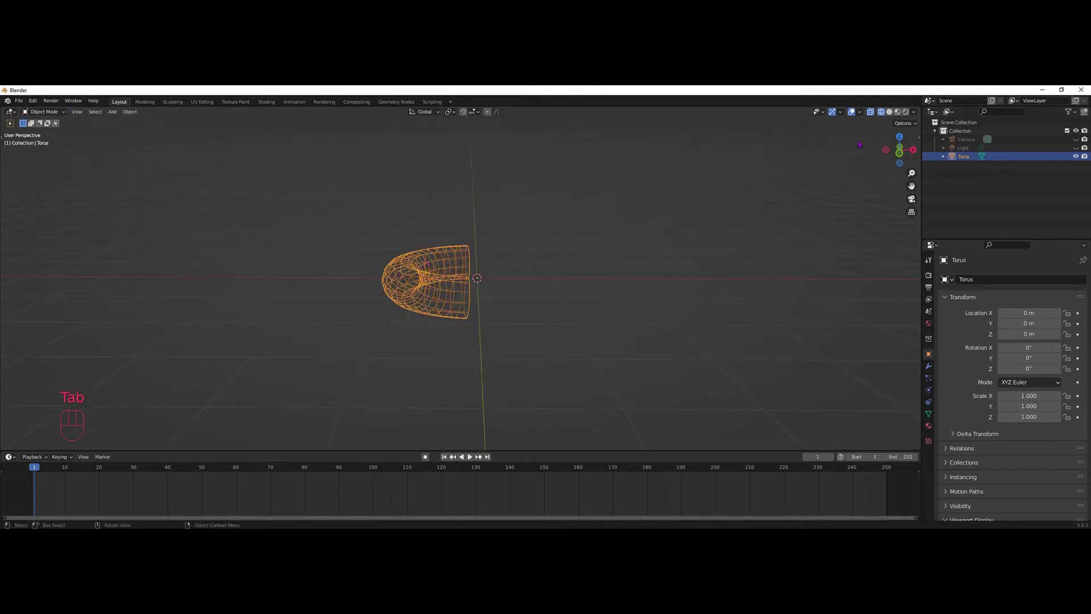
left_click(889, 111)
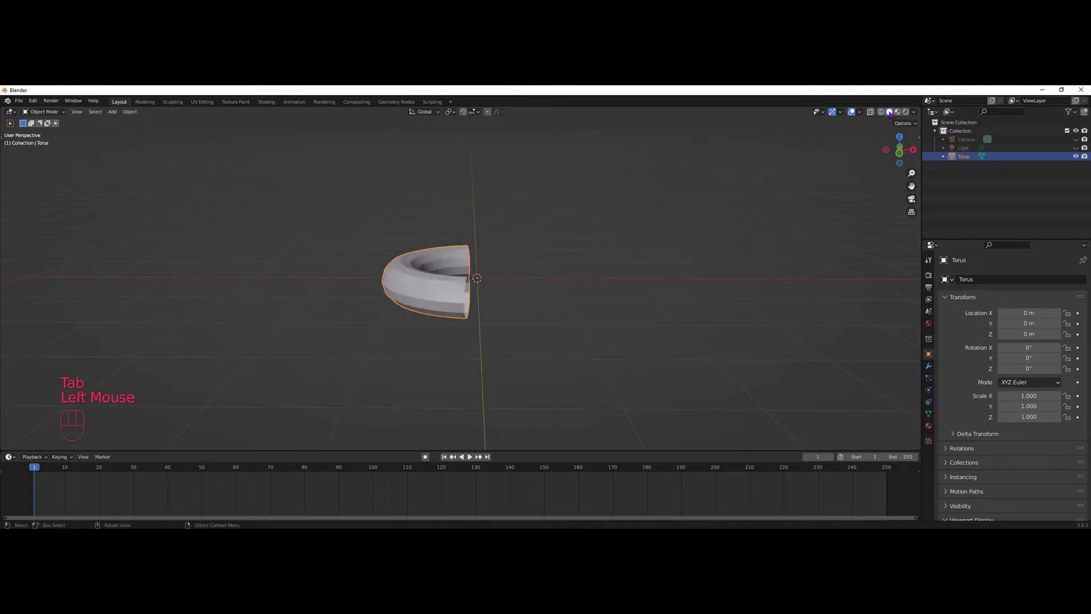
left_click(424, 285)
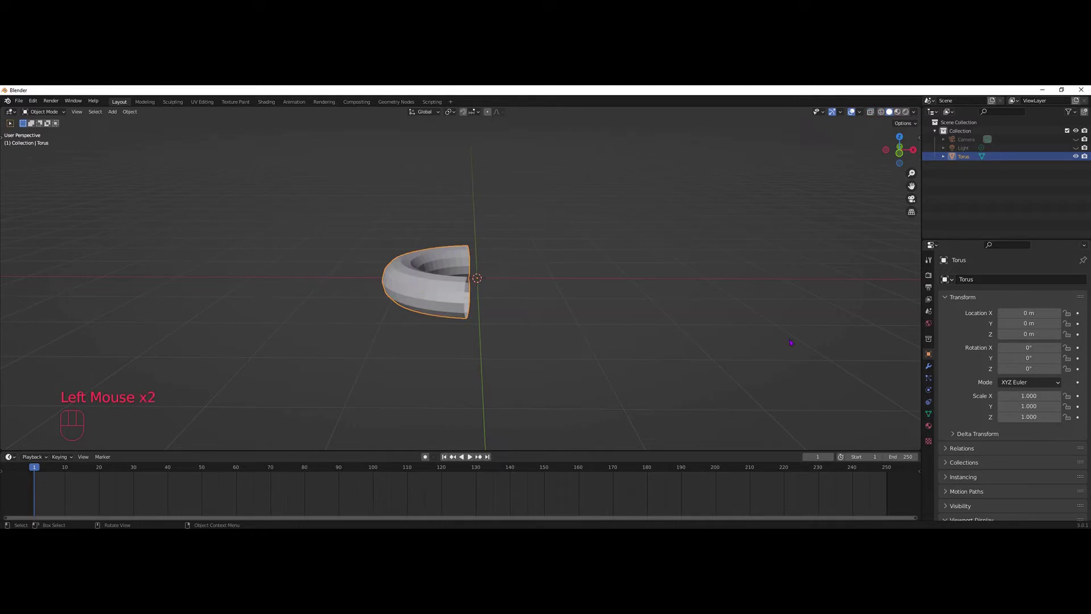
left_click(929, 370)
left_click(1038, 279)
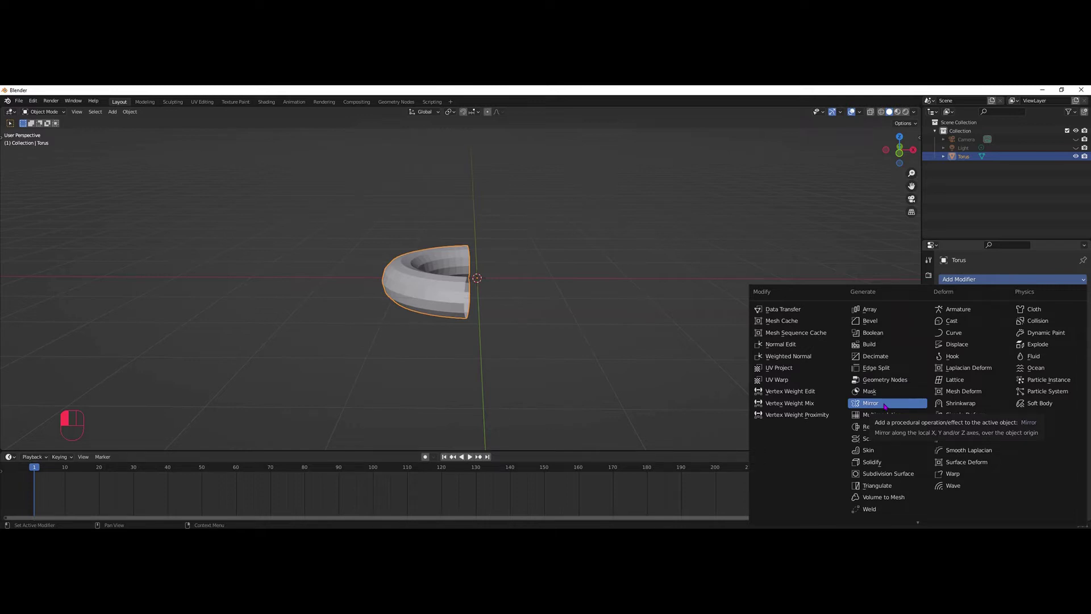
left_click(515, 279)
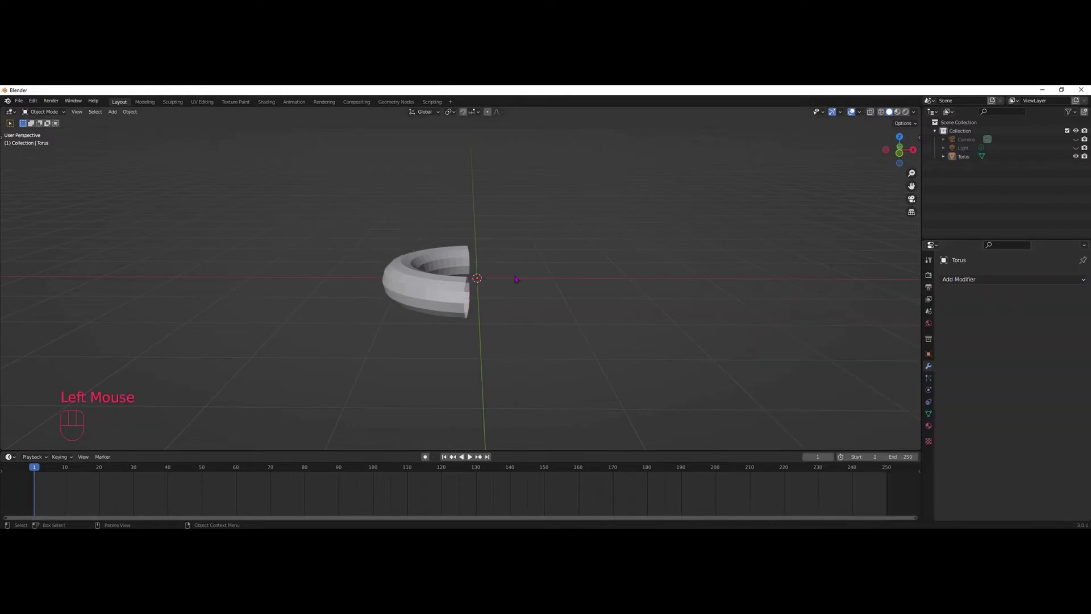
Rotate the half torus freely to about X -16°, Y 59°, Z -26° and add a Mirror modifier on the X axis
left_click(449, 310)
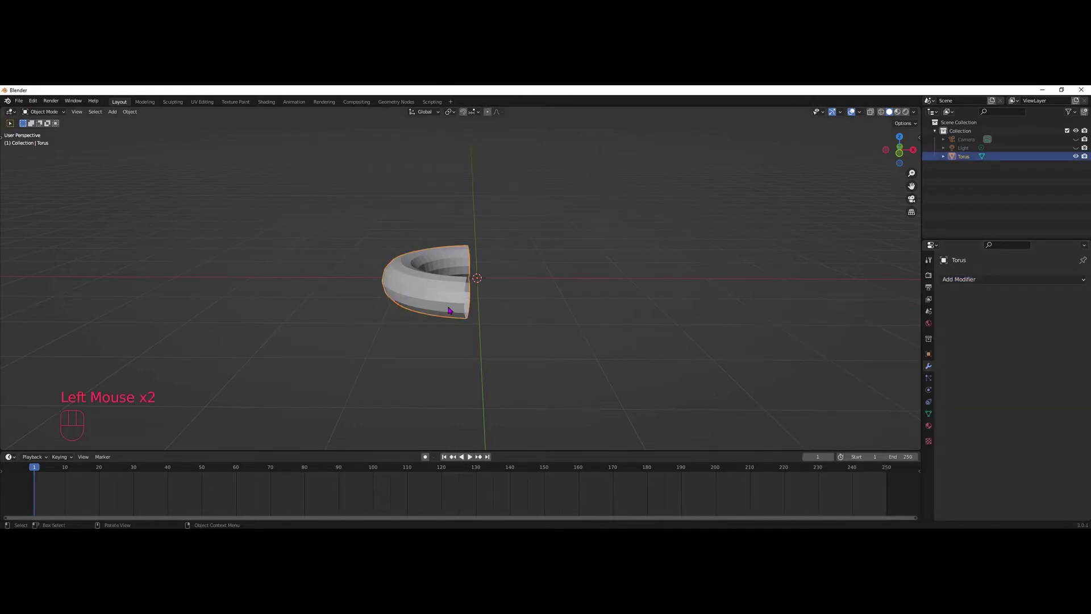
key("r")
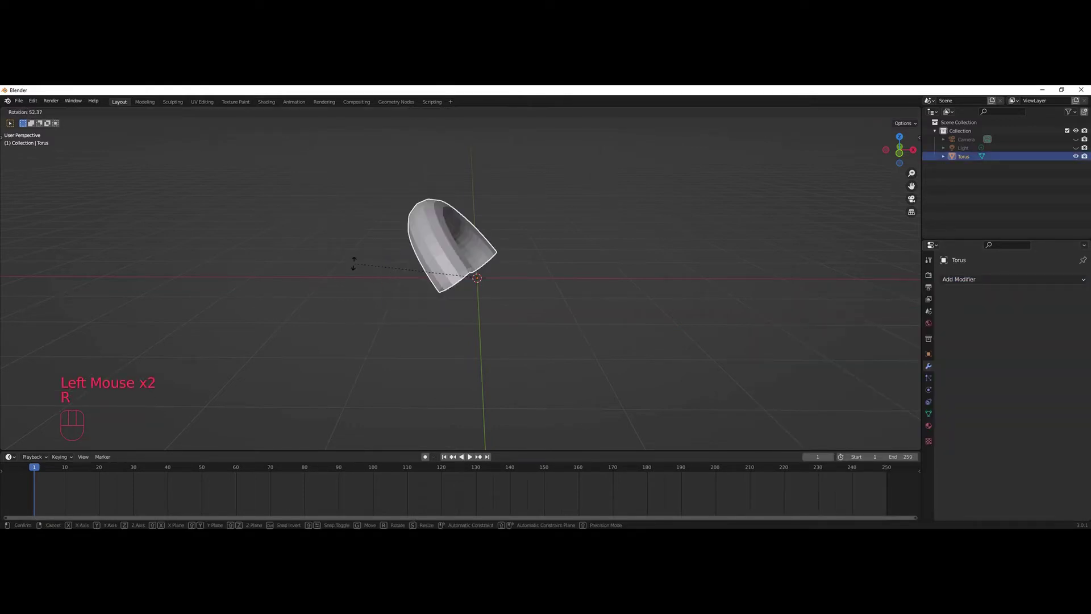
left_click(374, 249)
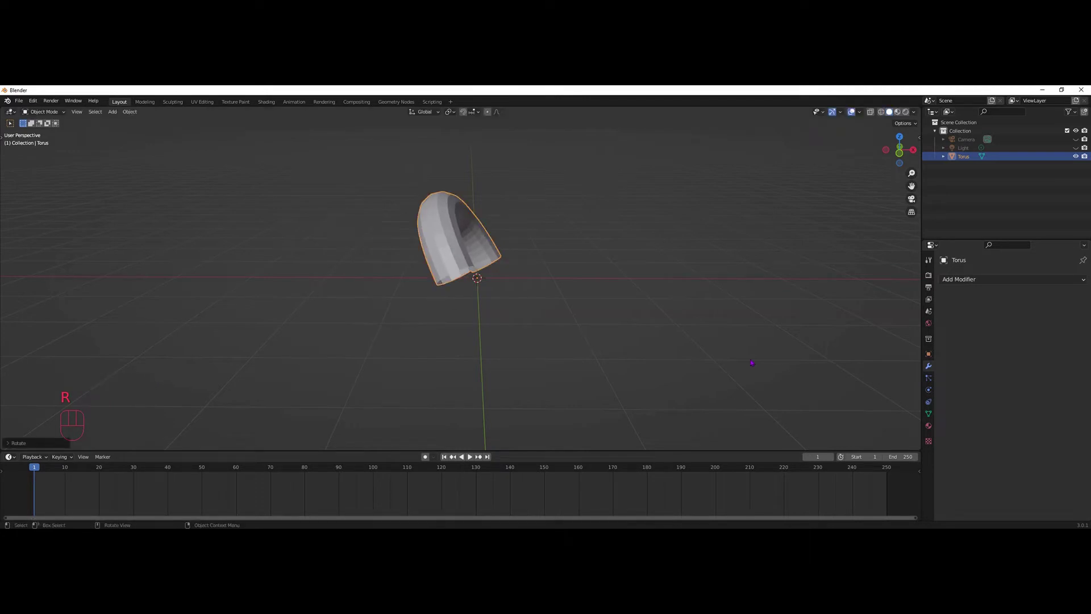
left_click(967, 283)
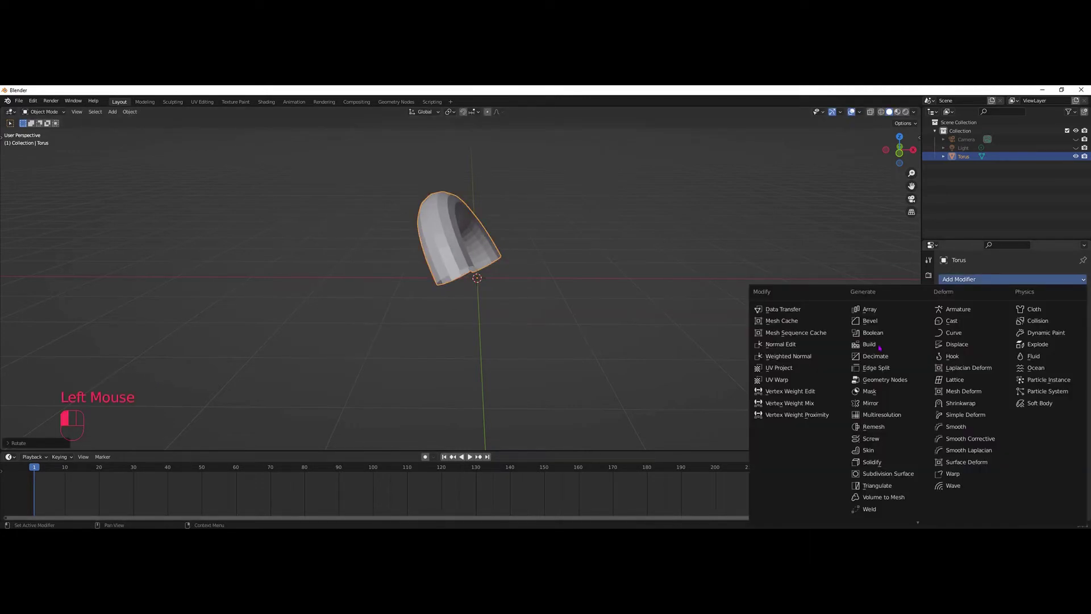
left_click(869, 403)
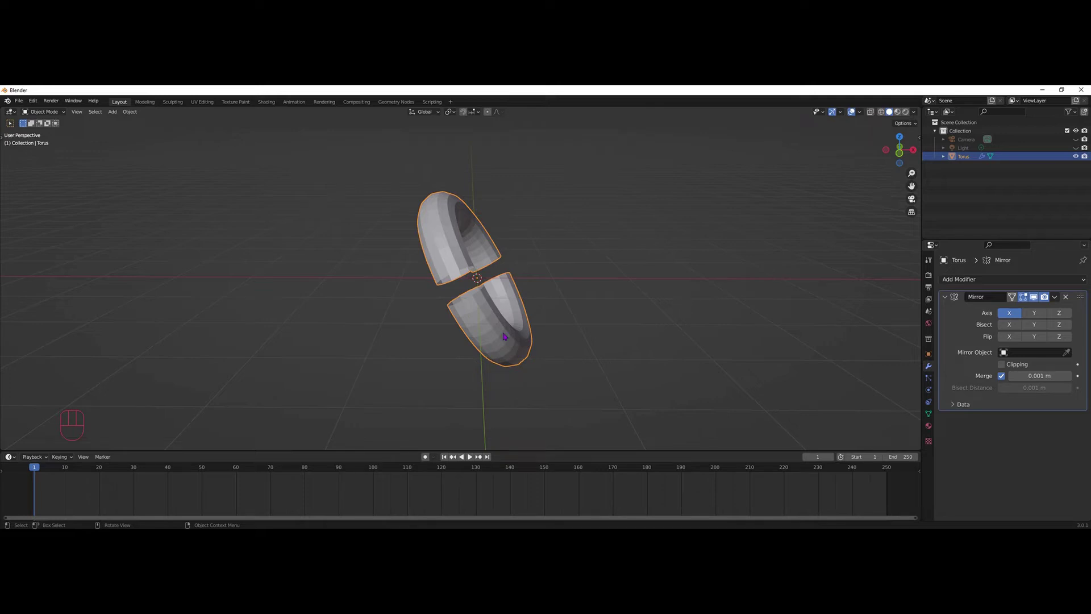
Display the torus's local axes in the viewport and turn on X-ray
left_click(928, 354)
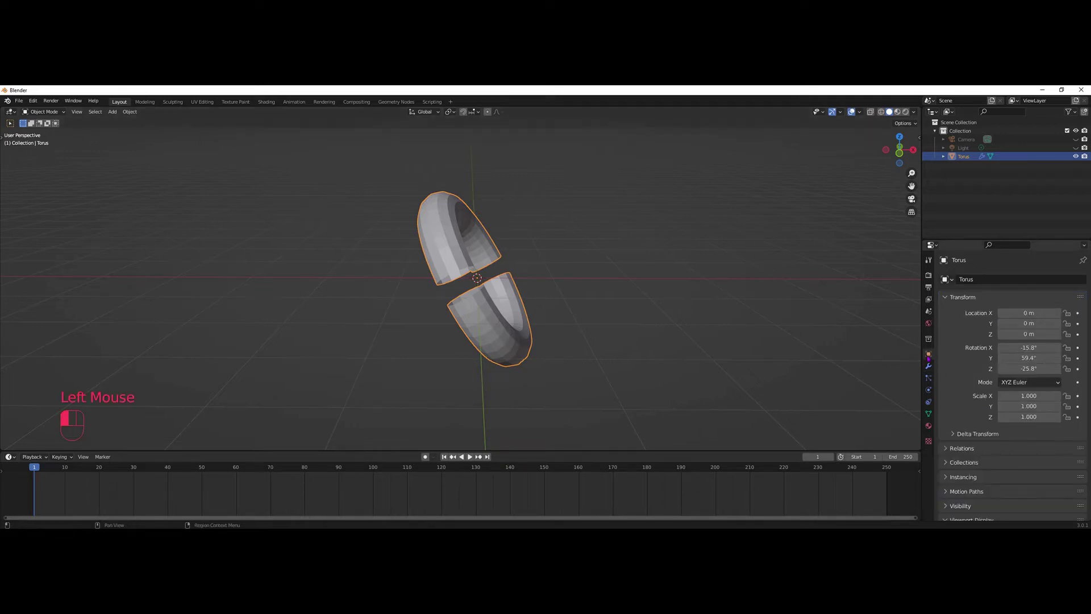
scroll(983, 450, "down", 2)
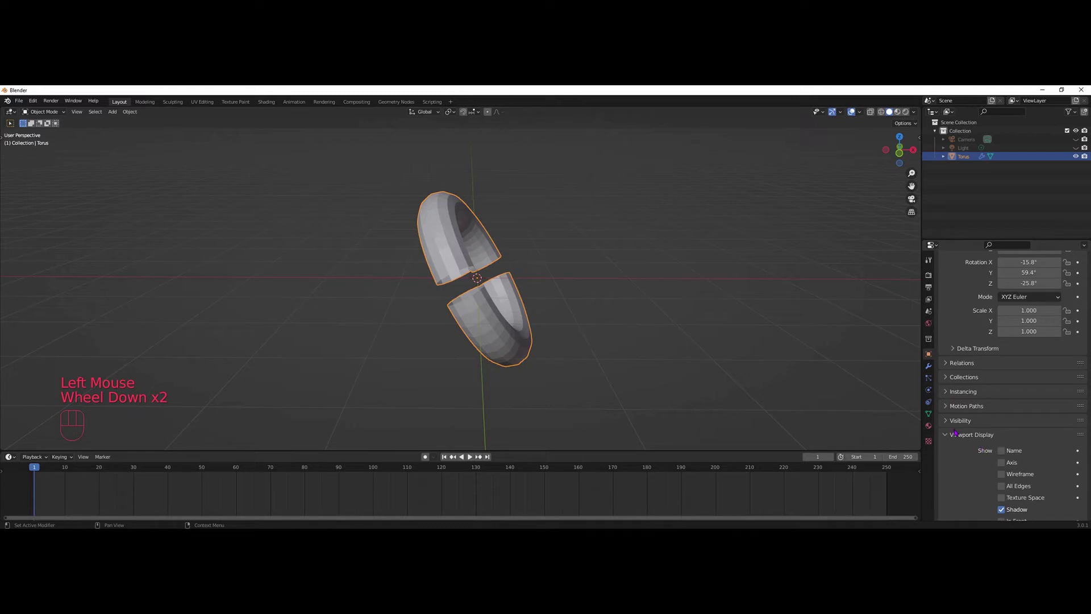
left_click(1001, 462)
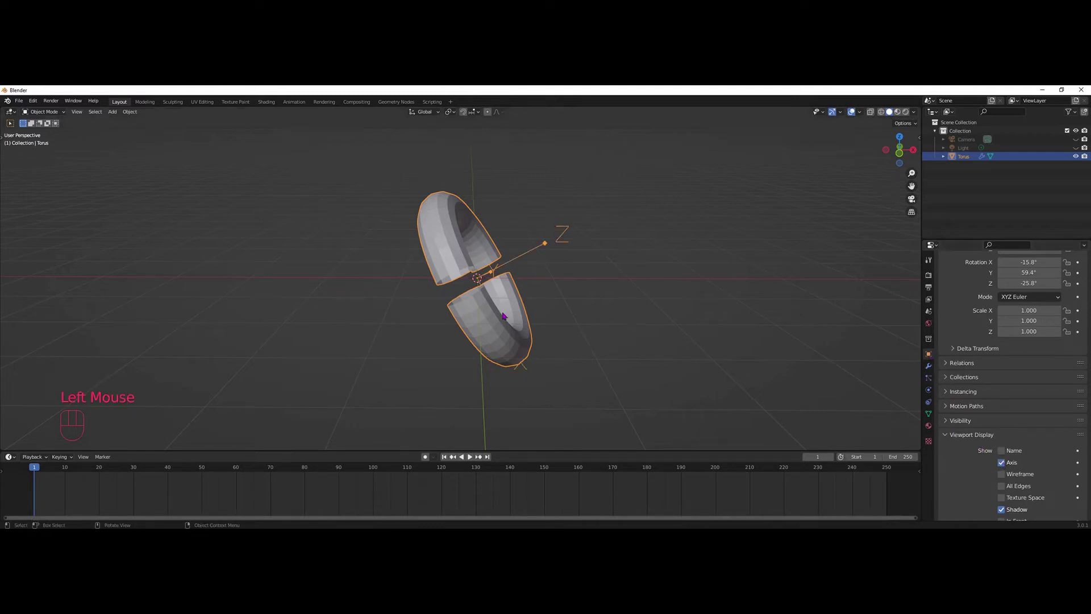
left_click(870, 112)
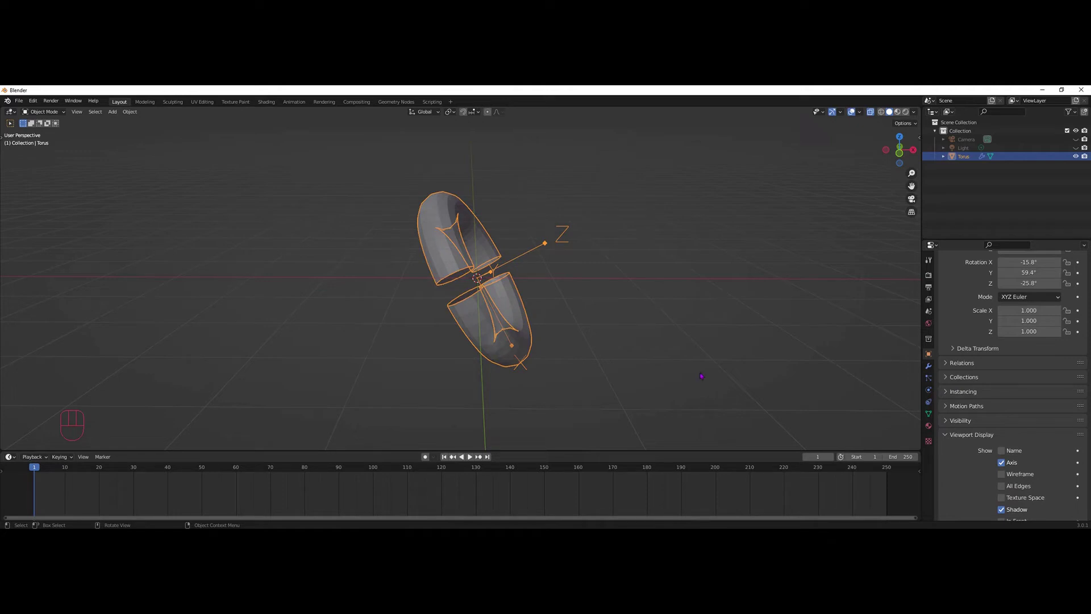
Remove the Mirror modifier from the torus and hide its local axes
left_click(928, 367)
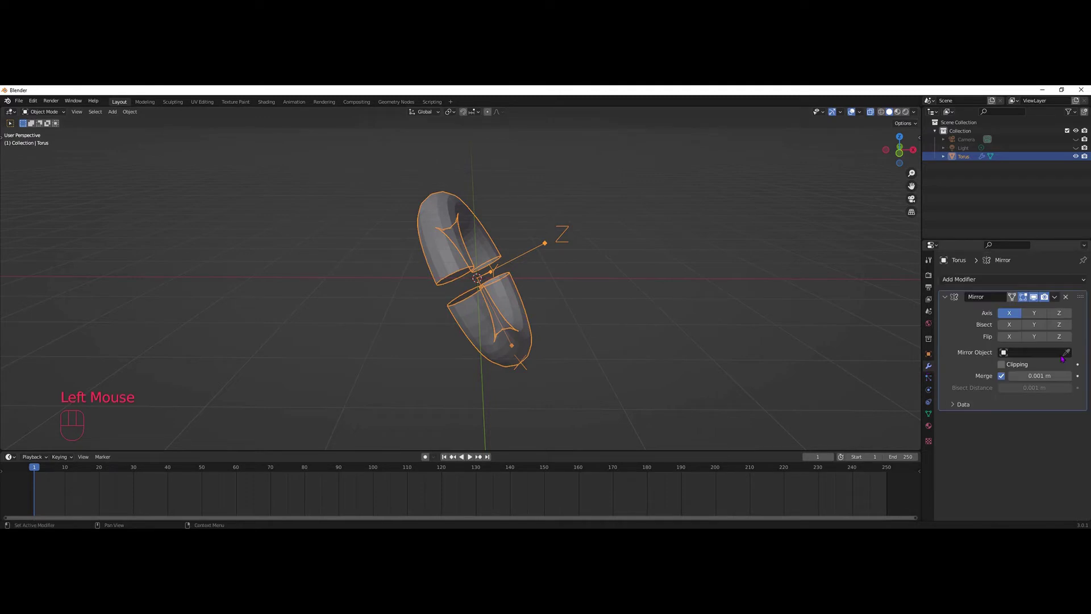
left_click(1065, 296)
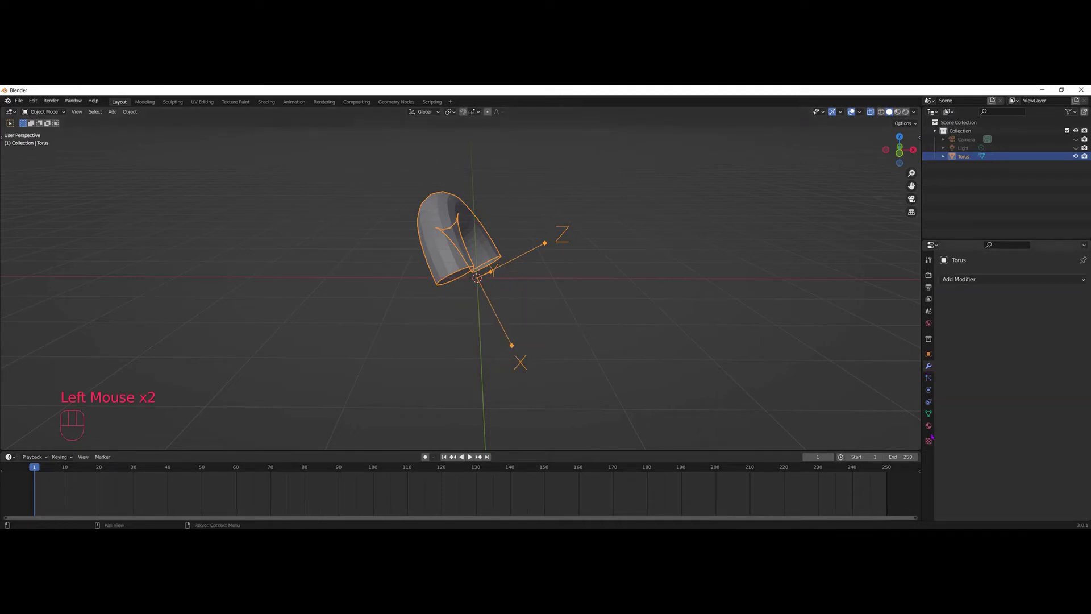
left_click(929, 356)
scroll(996, 486, "down", 2)
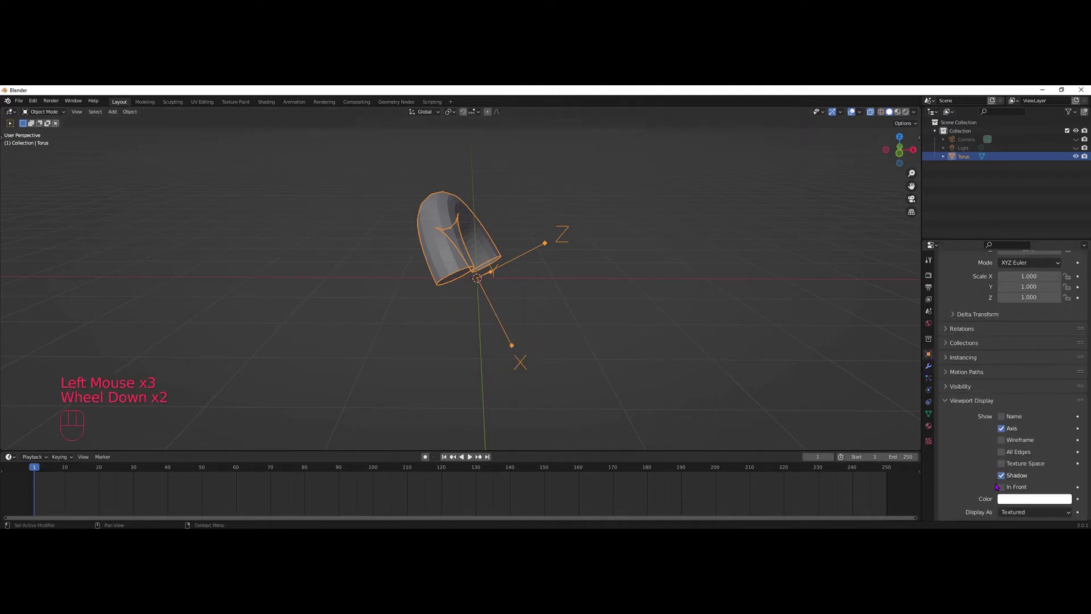
left_click(1001, 429)
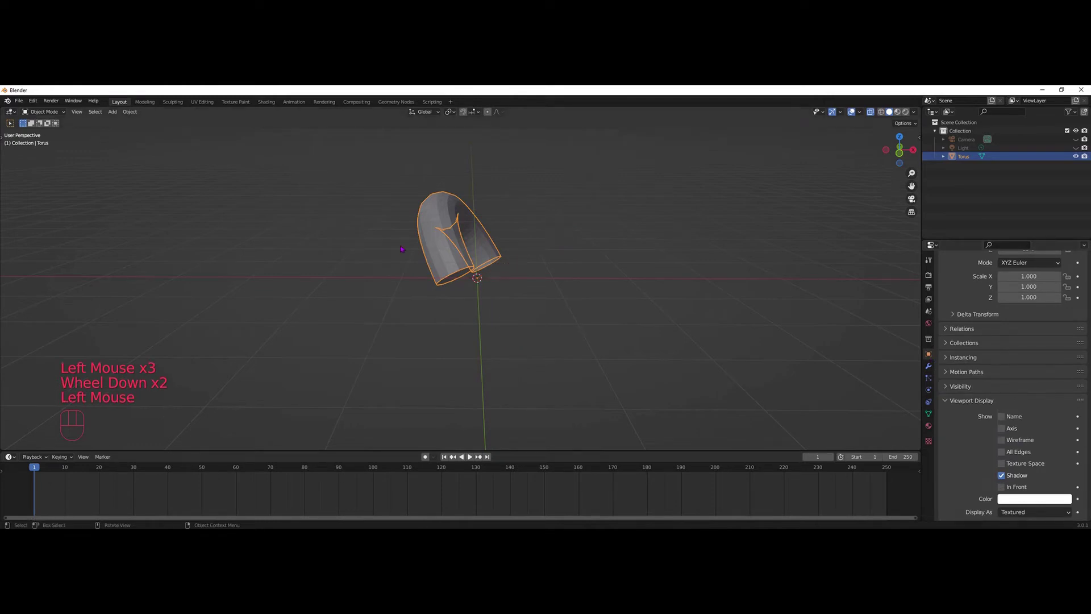
Delete the half torus from the scene
left_click(431, 265)
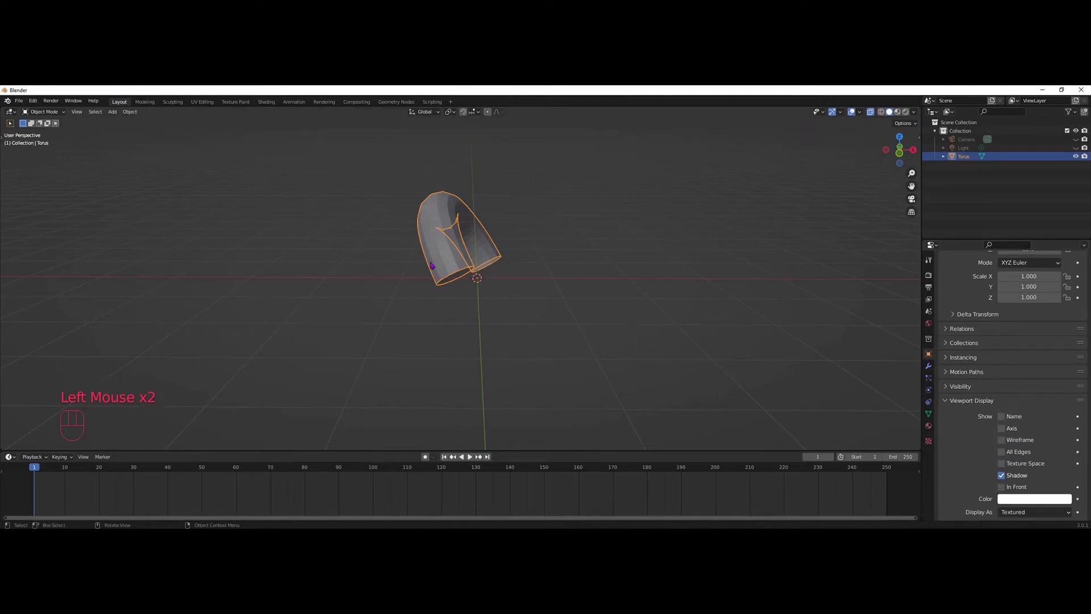
key("Delete")
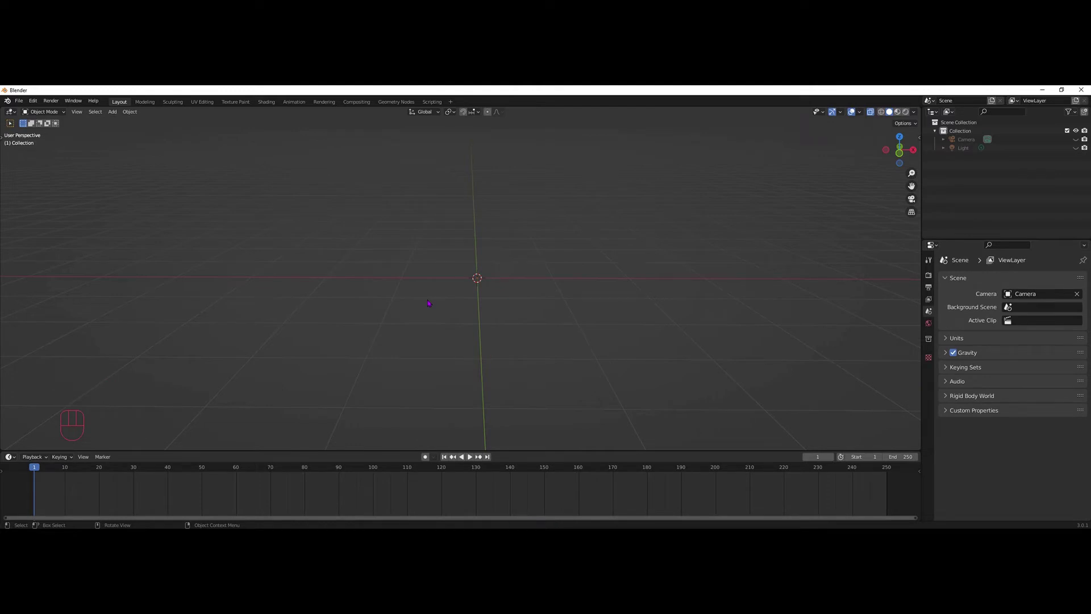
Place the 3D cursor on the positive X side of the world origin, then move it across to the negative X side
scroll(479, 286, "up", 3)
scroll(479, 286, "up", 2)
key("shift")
right_click(627, 303, "shift")
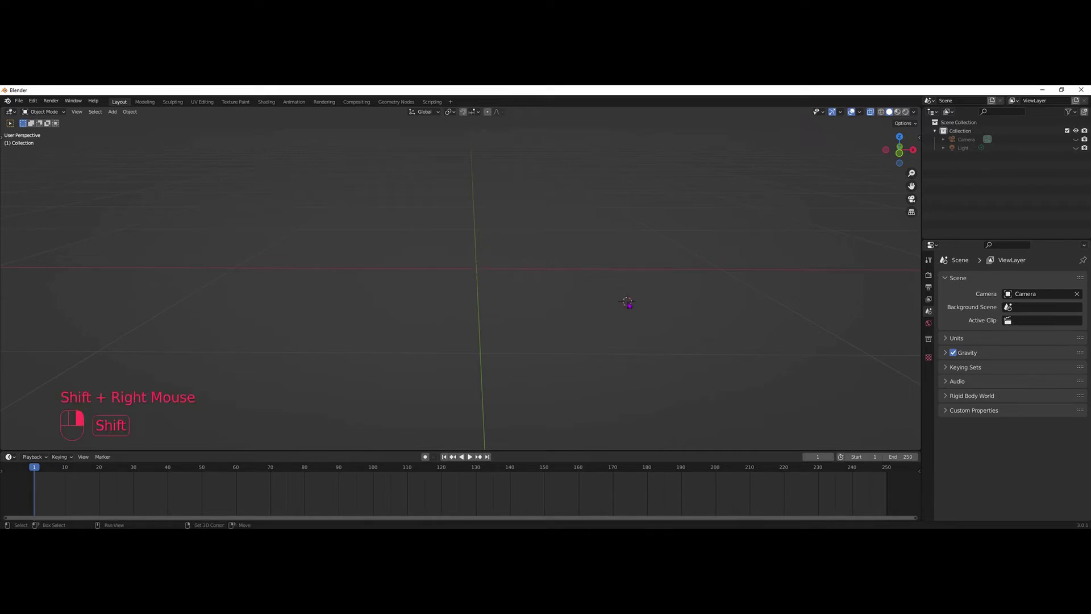
right_click_drag(656, 315, 236, 296, "shift")
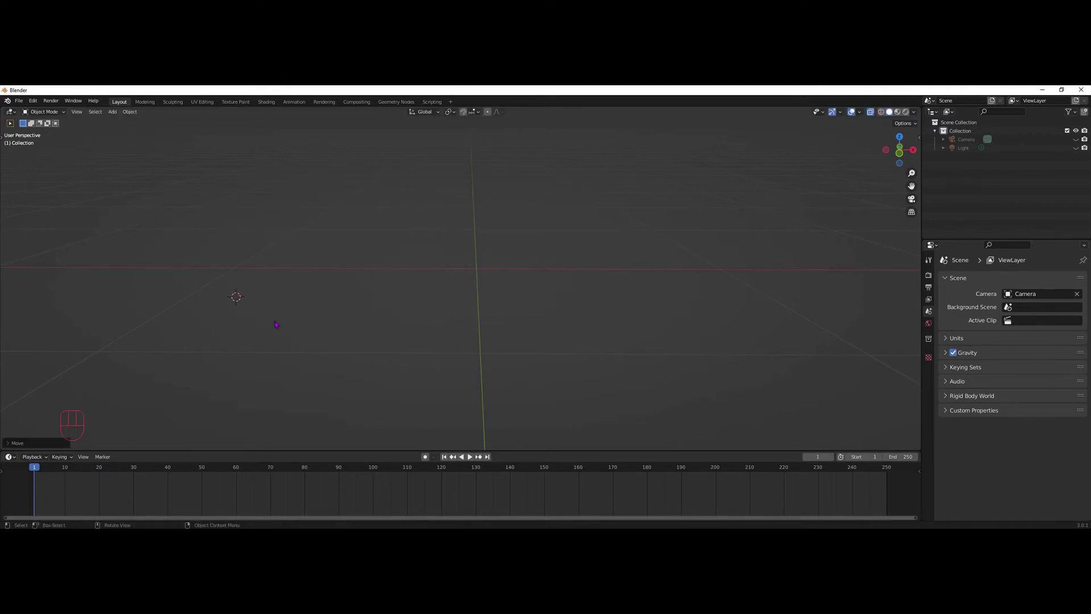
Reposition the 3D cursor freely on the negative X side, then snap it to the world origin
right_click(278, 305, "shift")
left_click(356, 340)
key("shift")
key("shift+s")
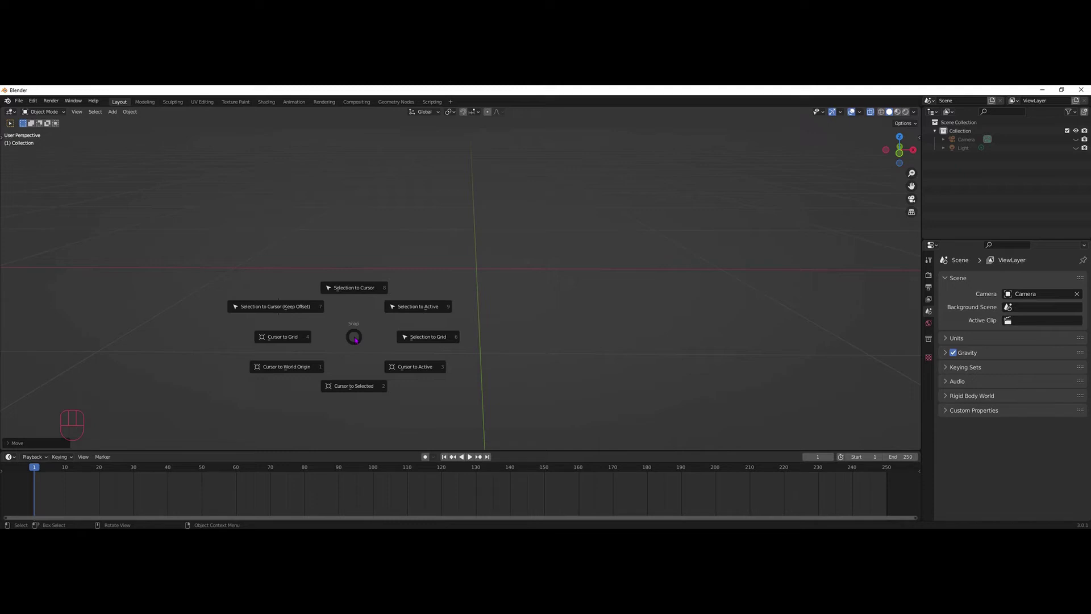
left_click(297, 367)
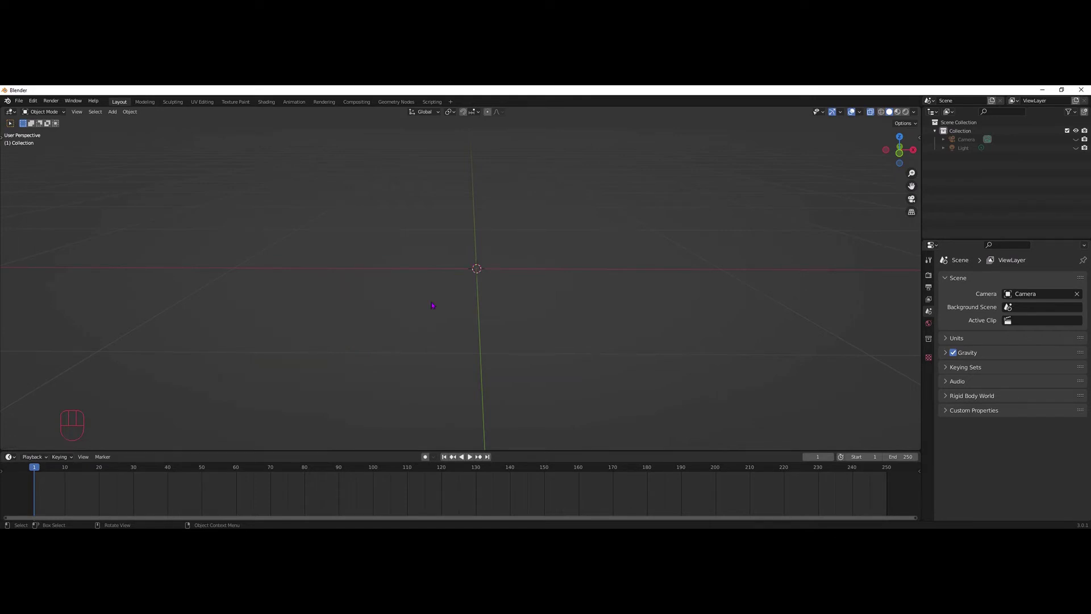
Place the 3D cursor on the negative X side, make it the transform pivot point and try rotating the cube around it
right_click(250, 276, "shift")
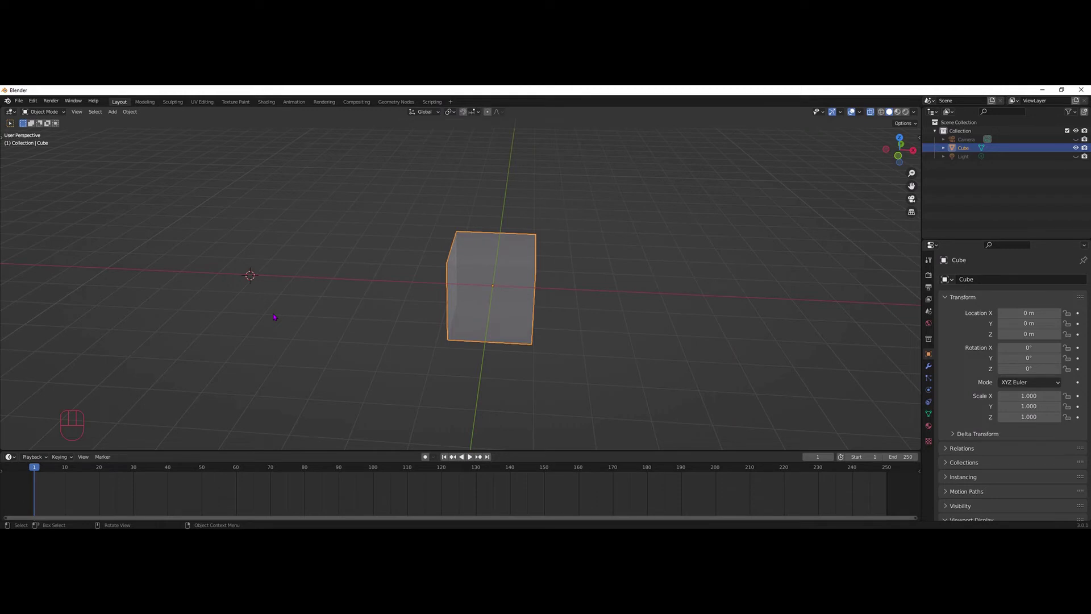
left_click(454, 113)
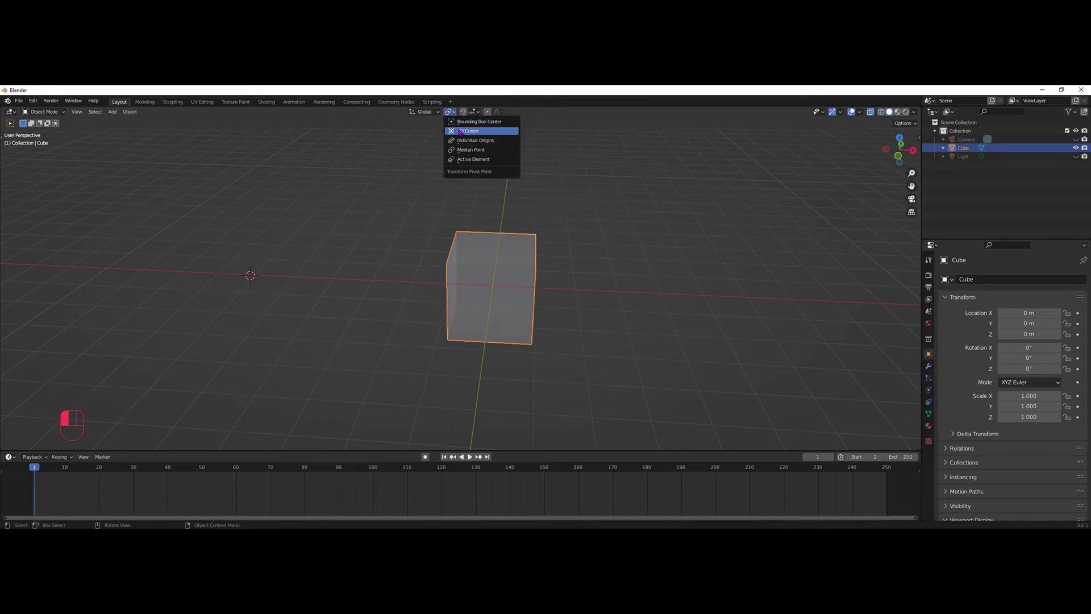
left_click(460, 131)
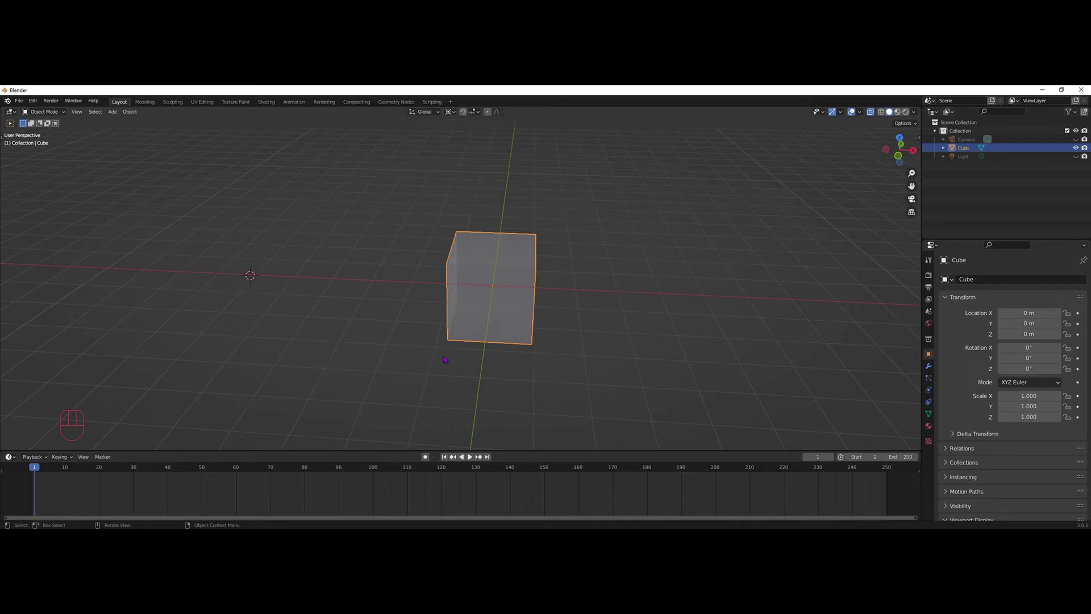
key("r")
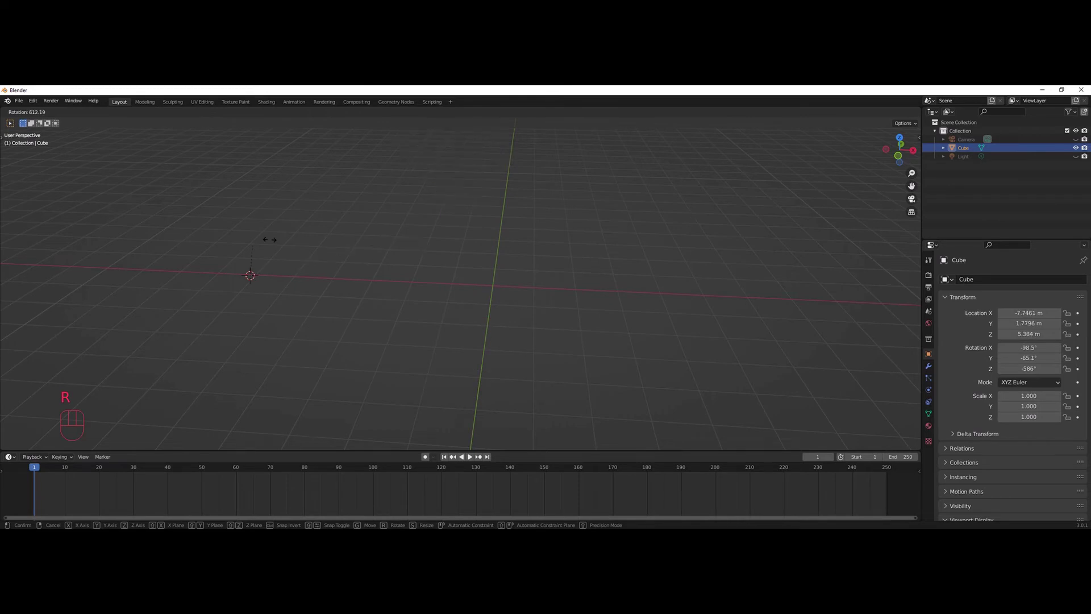
right_click(413, 311)
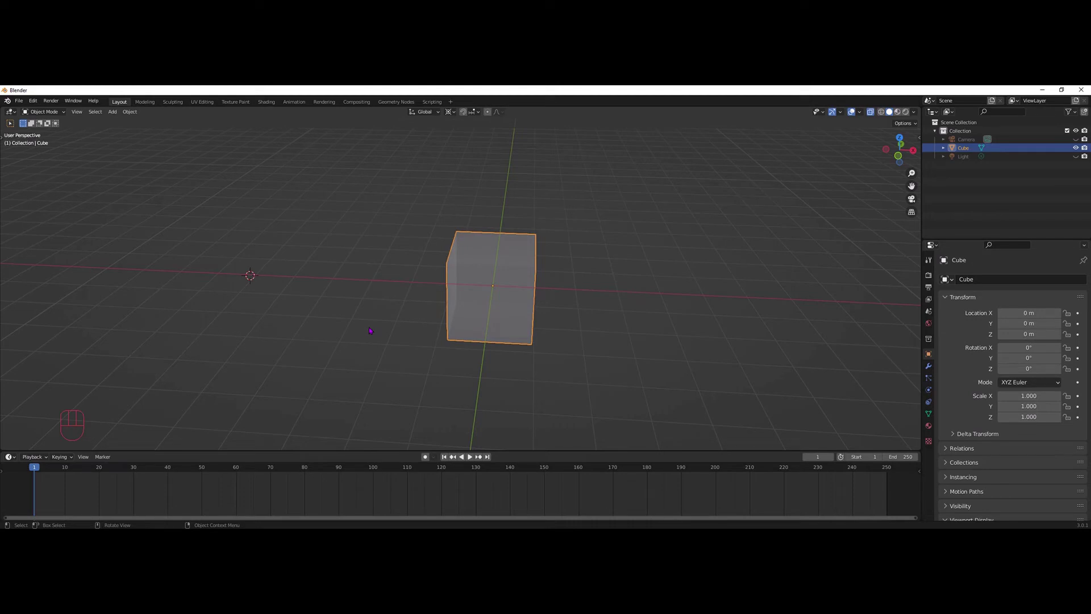
Show the 3D cursor's location values and change its X location to 20 m, 10 m and finally 5 m
key("n")
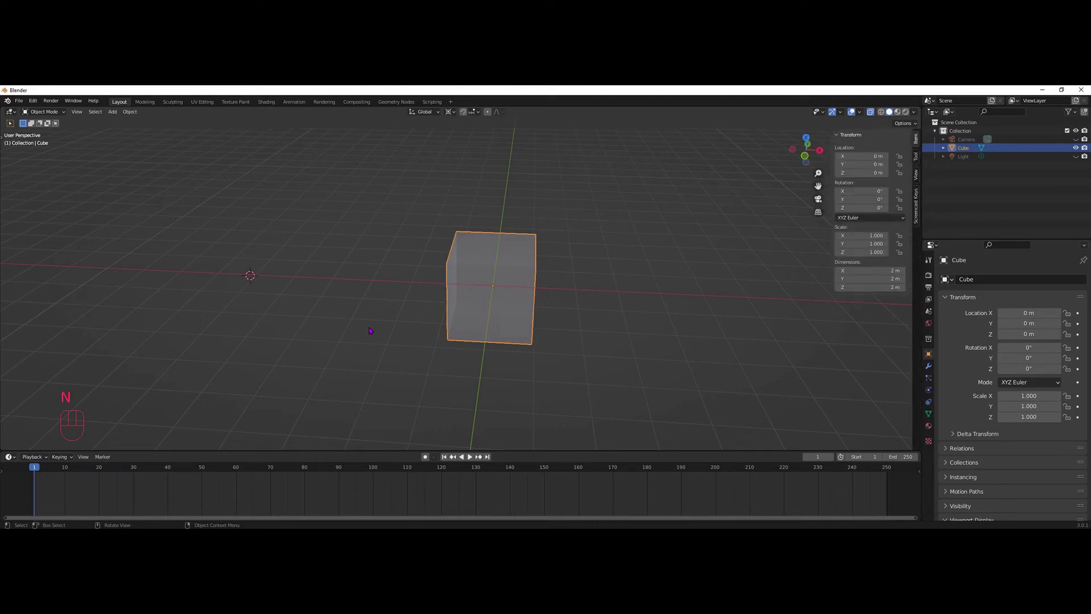
left_click(915, 176)
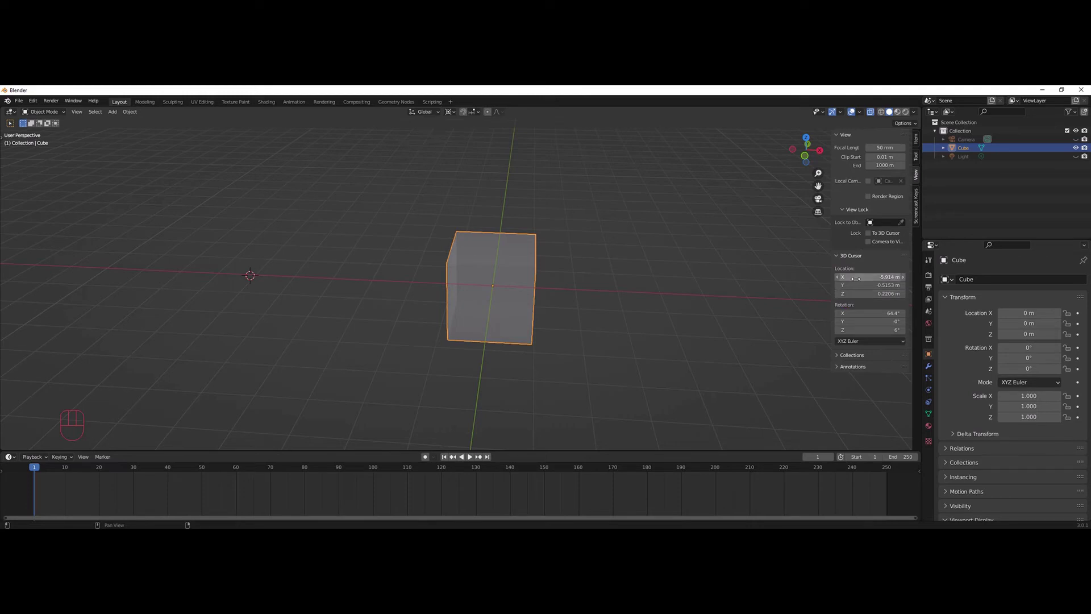
left_click_drag(855, 278, 689, 278)
left_click(856, 279)
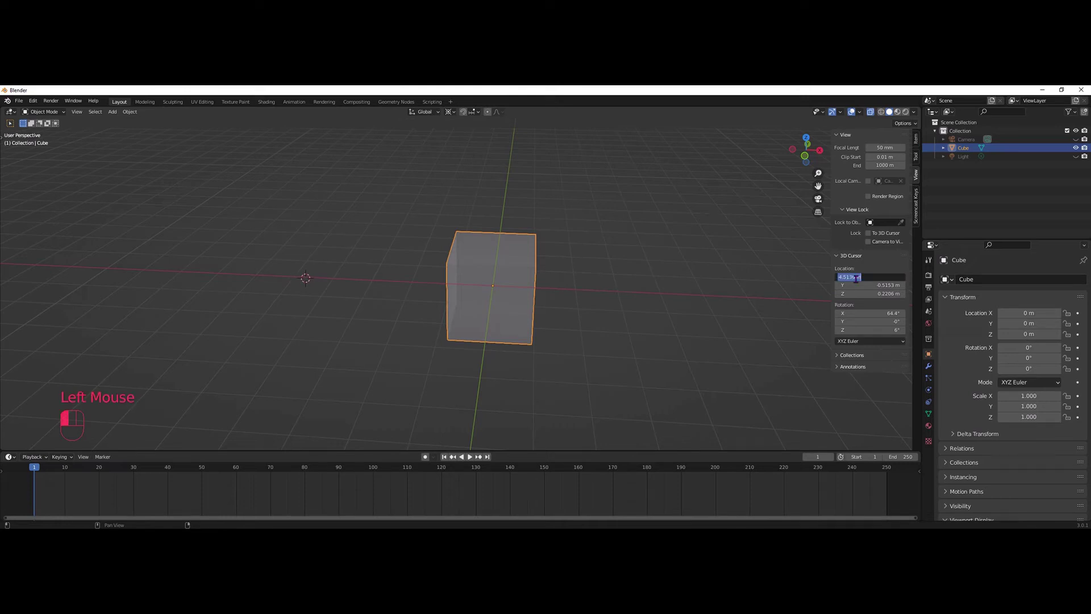
type("20")
key("Return")
left_click(855, 279)
type("10")
left_click(864, 279)
type("5")
key("Return")
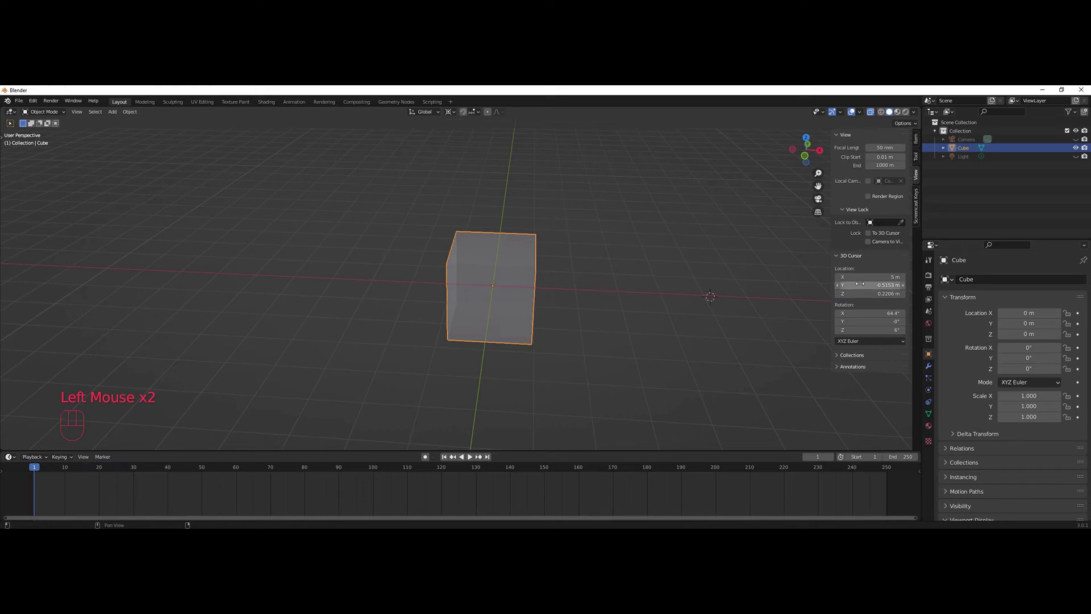
Set the 3D cursor's Y location to 5 m and hide the location values
left_click(860, 284)
type("5")
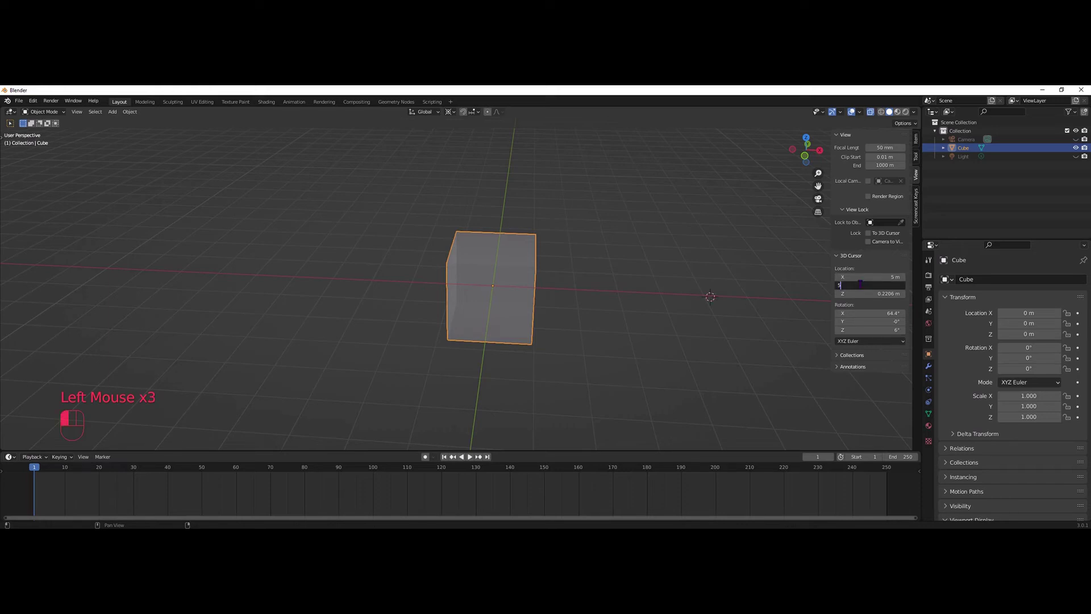
key("Return")
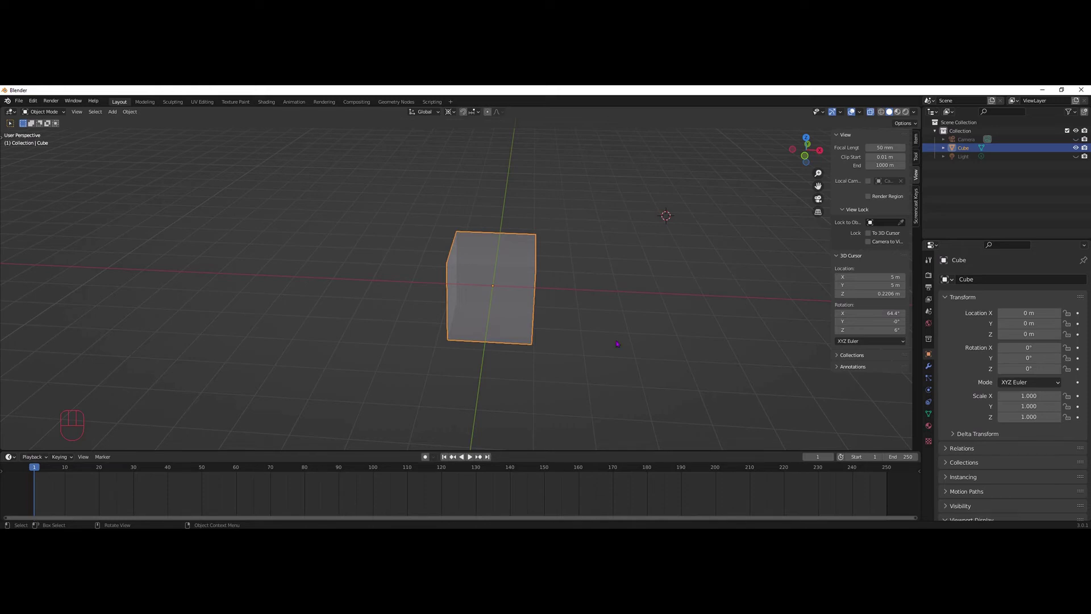
key("n")
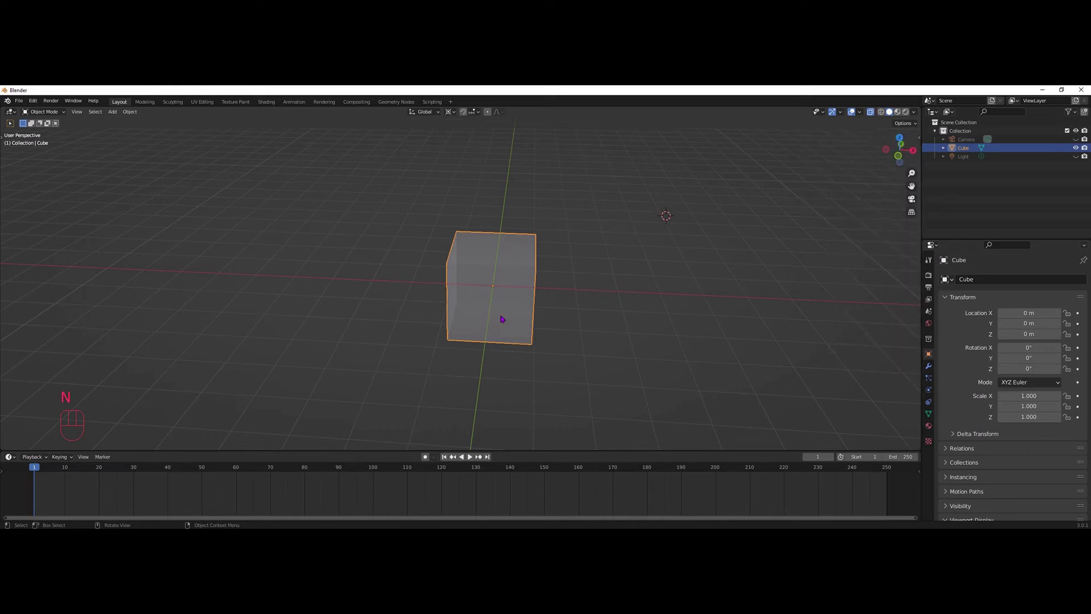
Delete the cube and add a plane at a new 3D cursor position, about X 2.02 m, Y 4.16 m, Z -0.87 m
key("Delete")
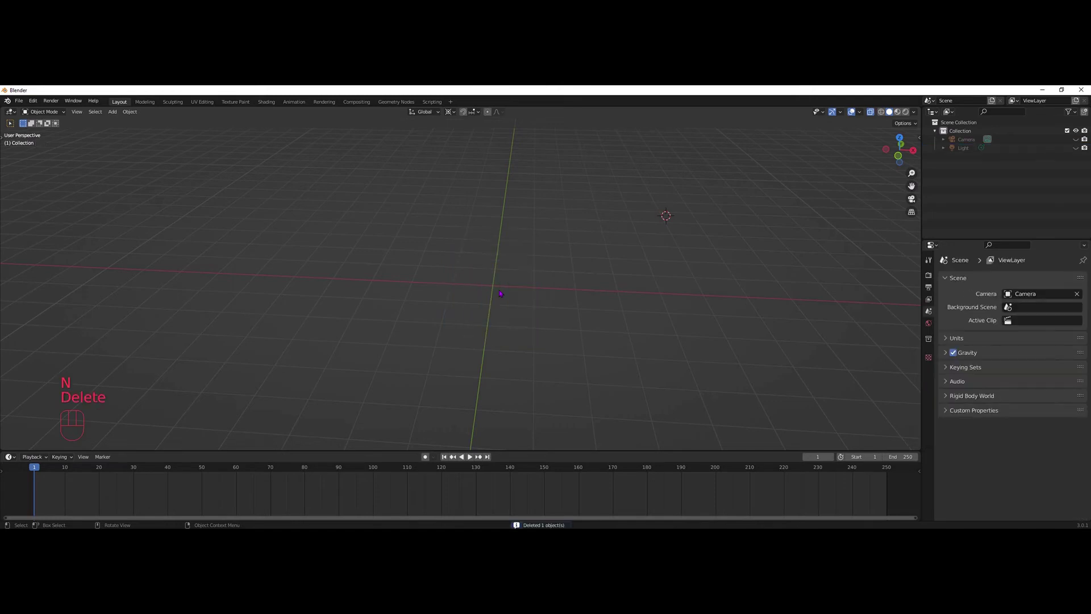
key("shift")
right_click(567, 256, "shift")
key("shift+a")
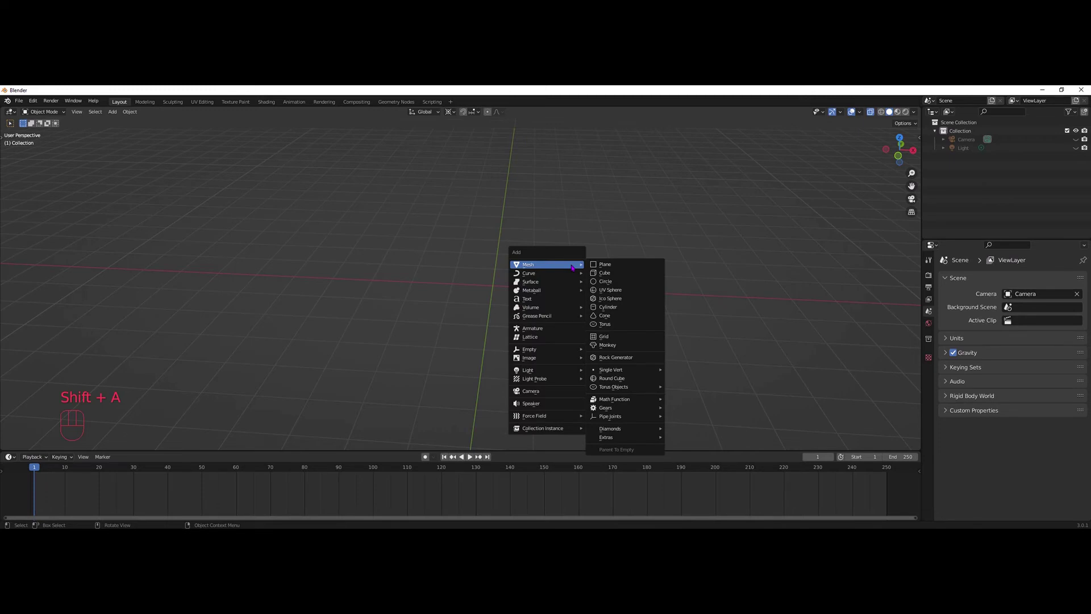
left_click(593, 266)
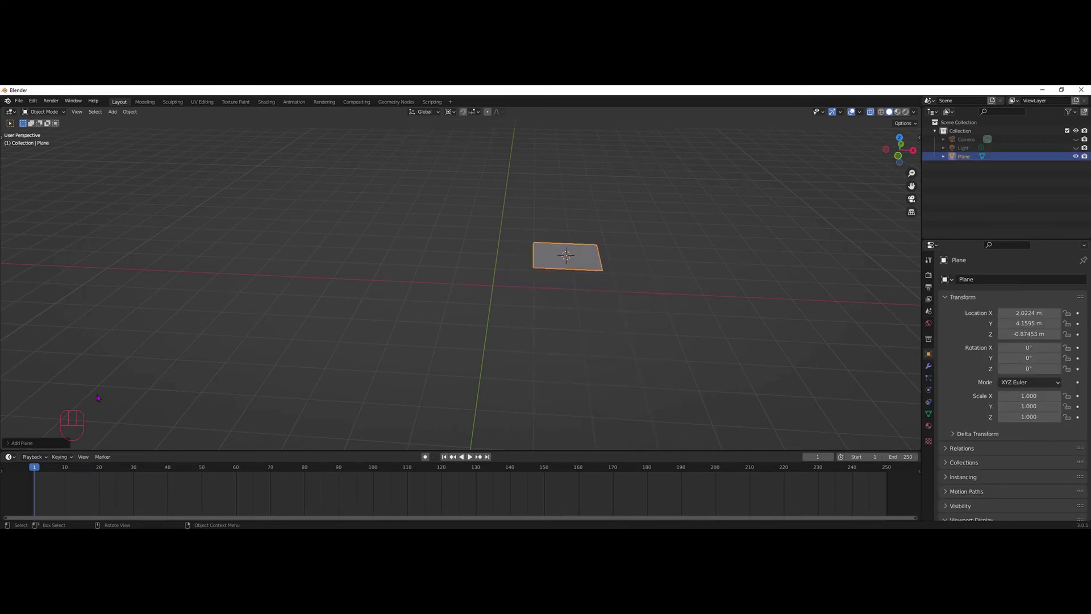
Align the new plane to the 3D cursor's orientation and deselect it
left_click(7, 443)
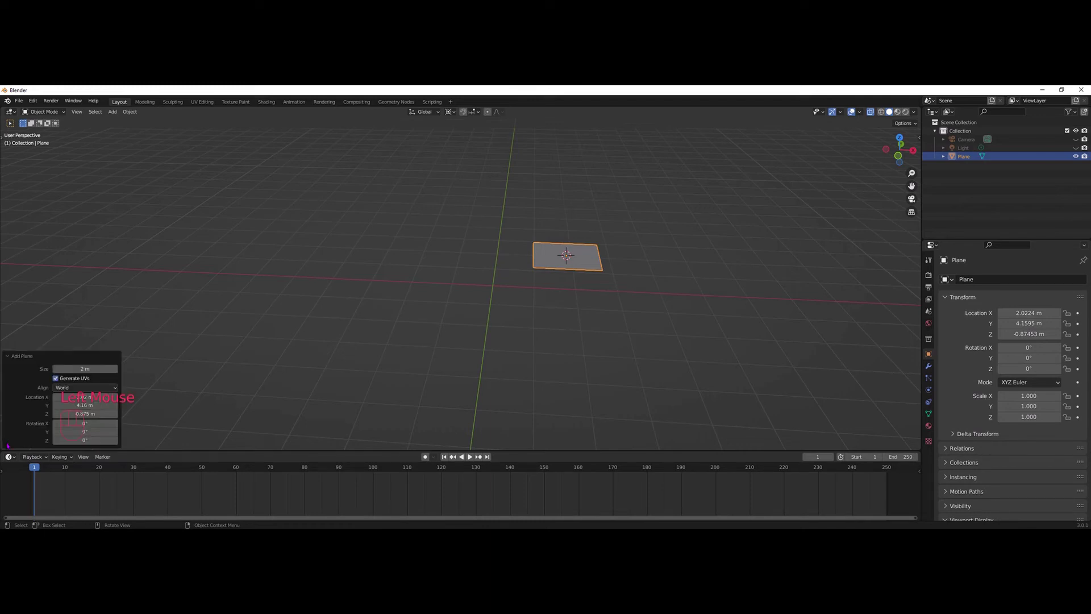
left_click(72, 388)
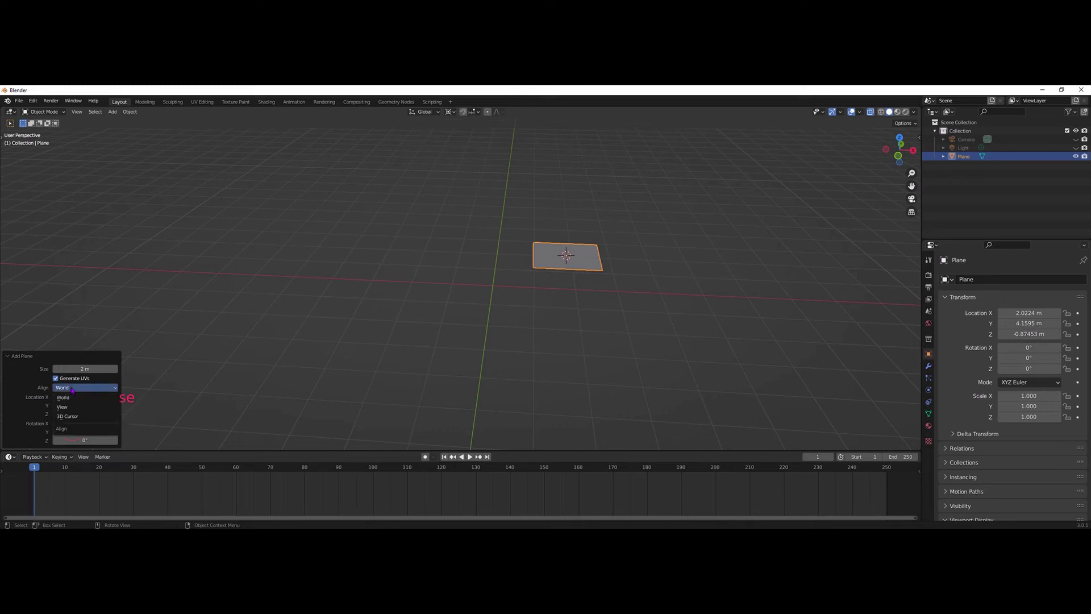
left_click(74, 417)
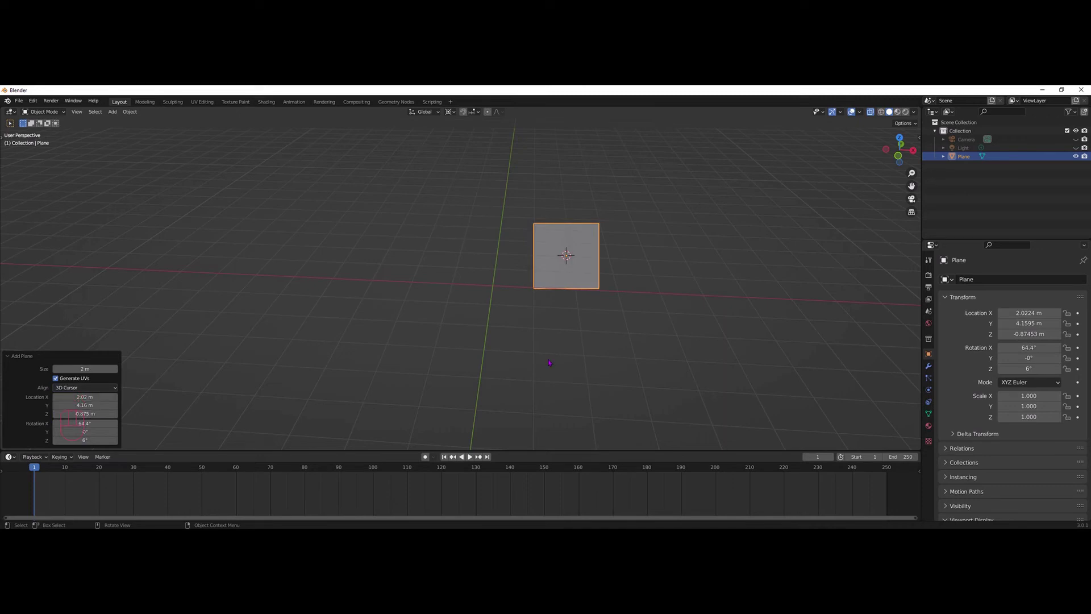
middle_click_drag(549, 363, 497, 340)
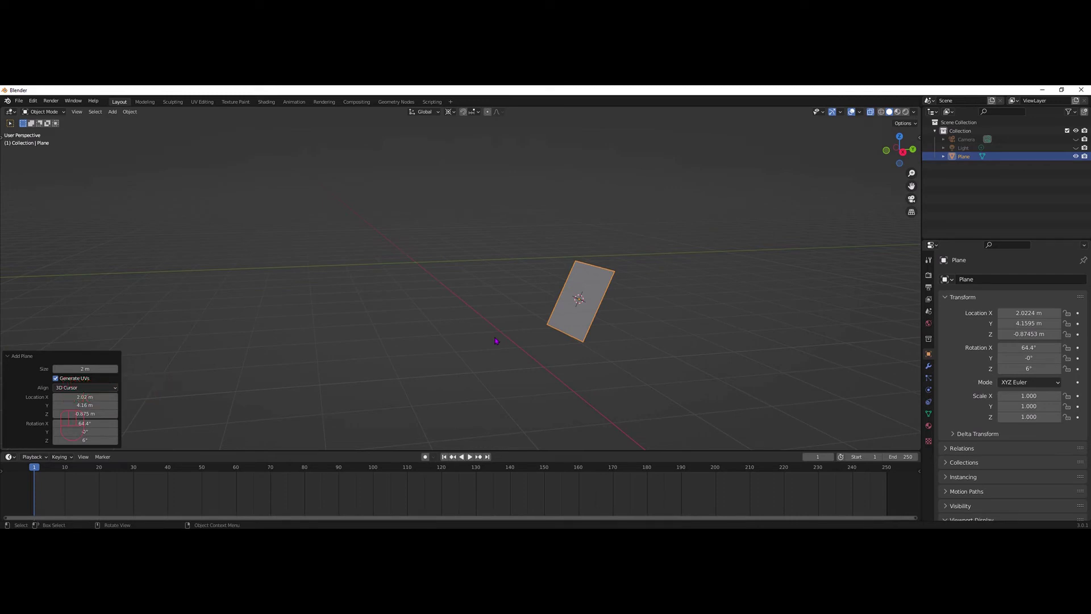
left_click(465, 341)
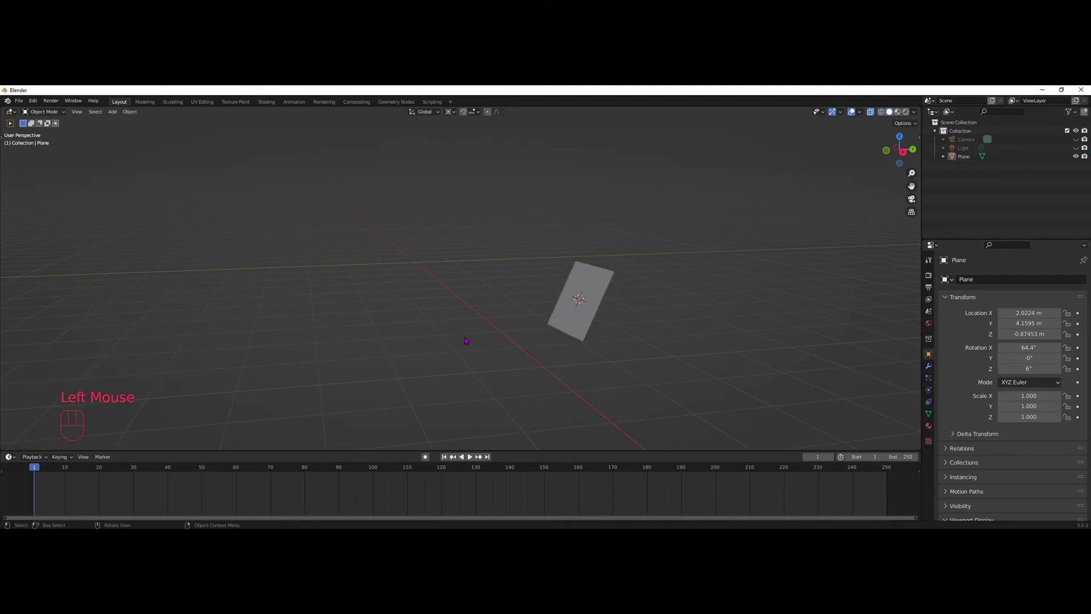
left_click(559, 329)
left_click(444, 357)
Add a cone at the 3D cursor and align it to the 3D cursor's orientation
key("shift+a")
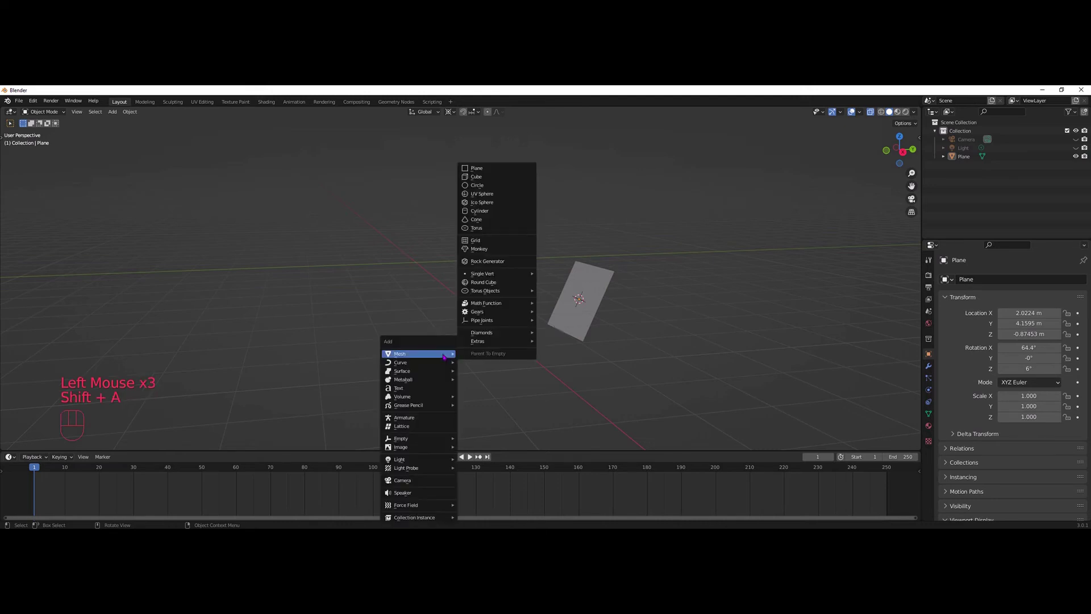
left_click(479, 220)
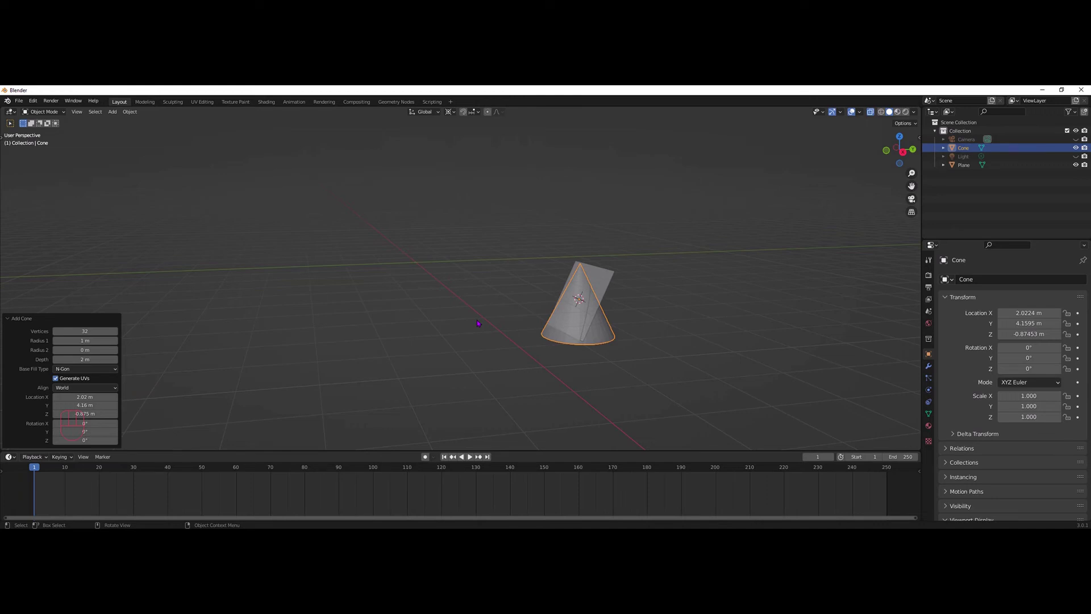
left_click(70, 390)
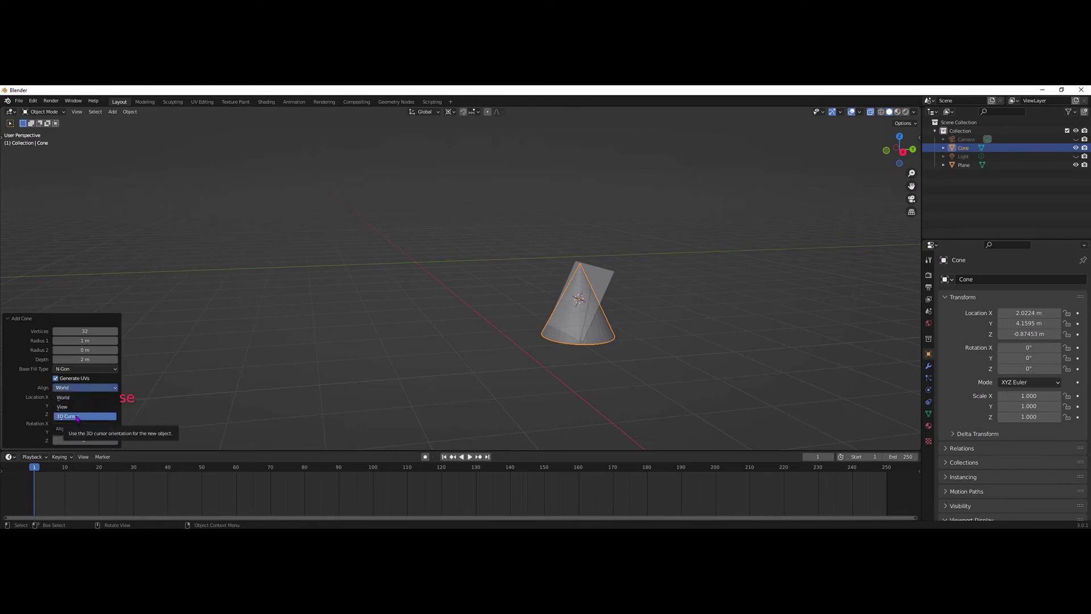
left_click(78, 417)
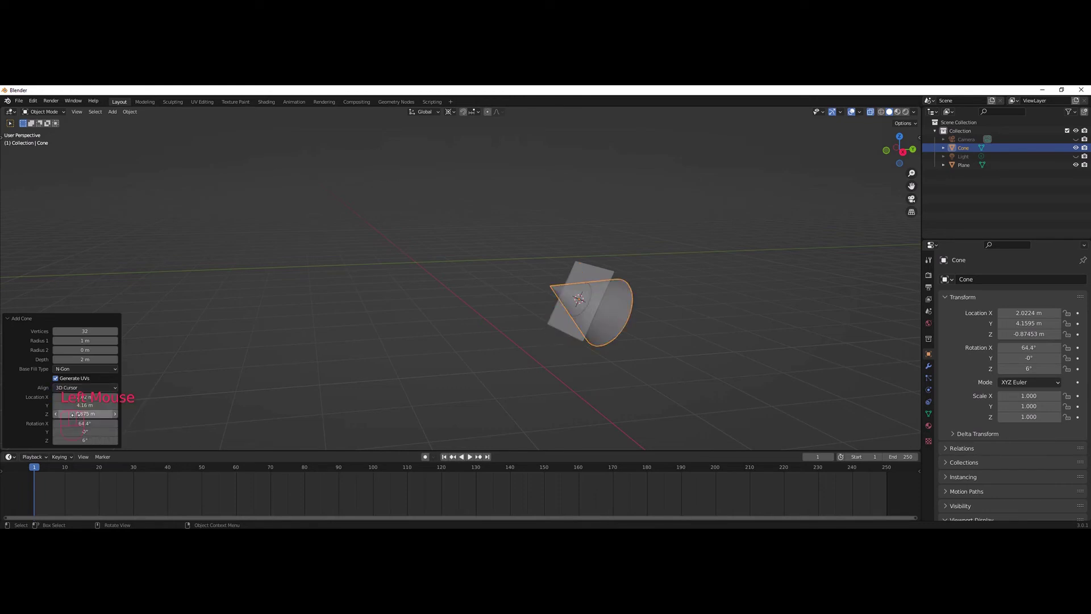
middle_click_drag(432, 370, 450, 375)
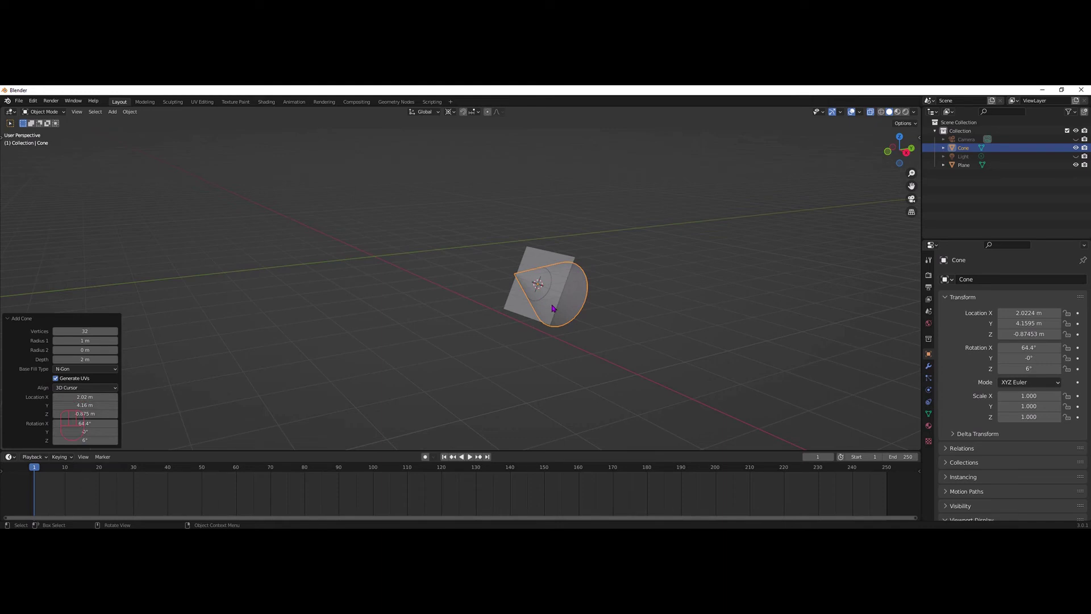
Move the cone along its local Z axis until its base meets the plane, then deselect it
double_click(570, 308)
left_click(571, 308)
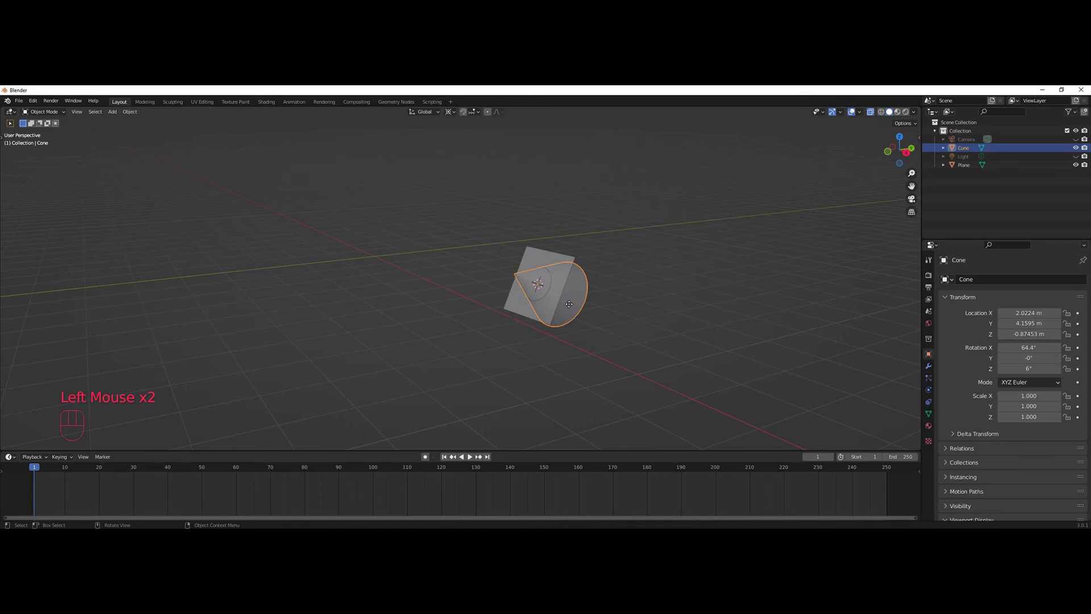
key("g")
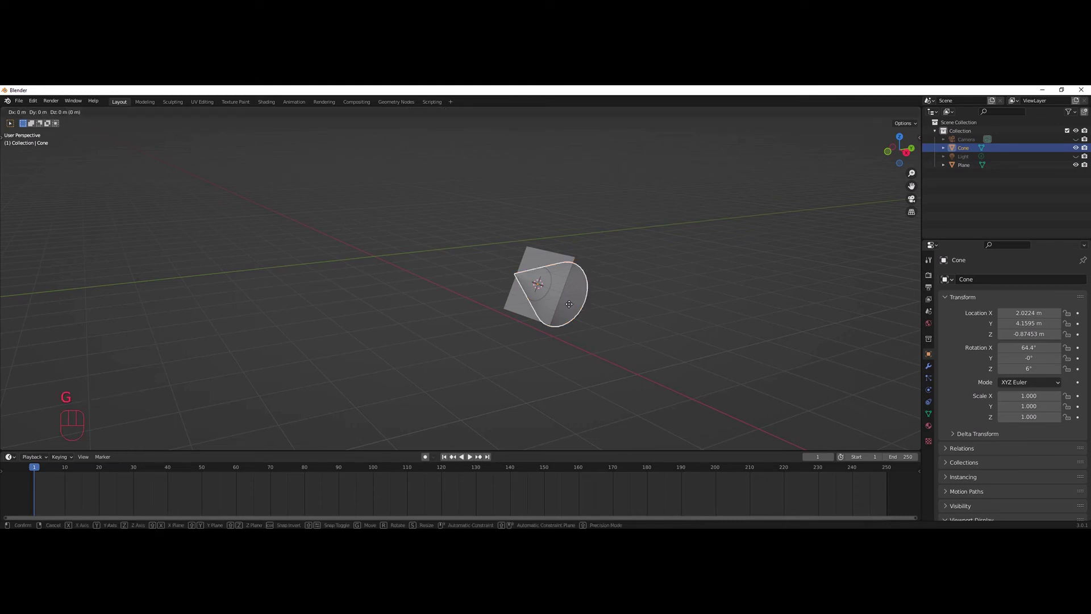
key("z")
key("z")
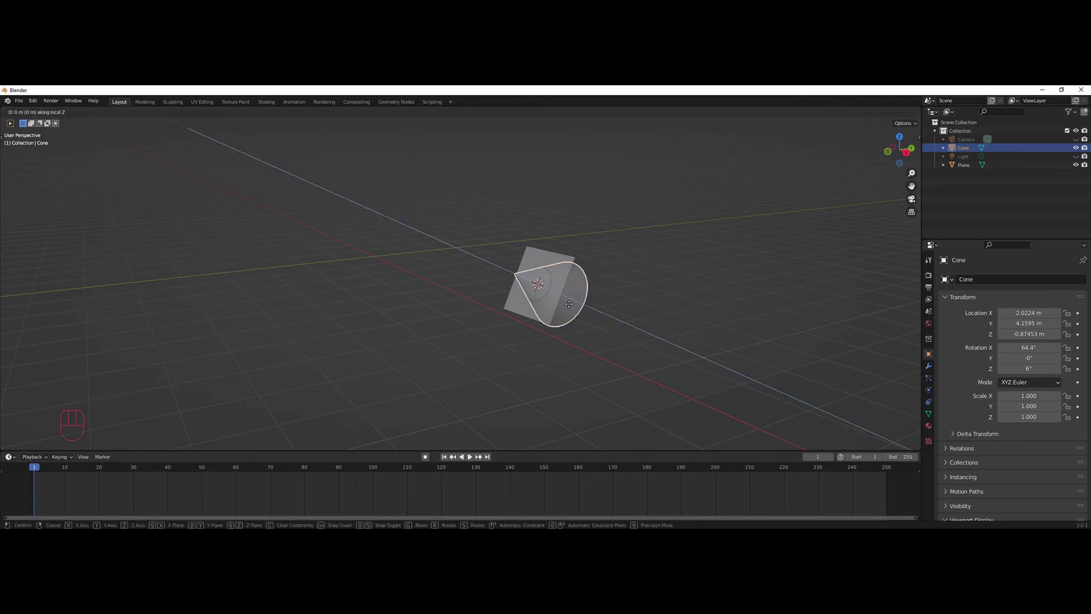
left_click(537, 305)
left_click(605, 339)
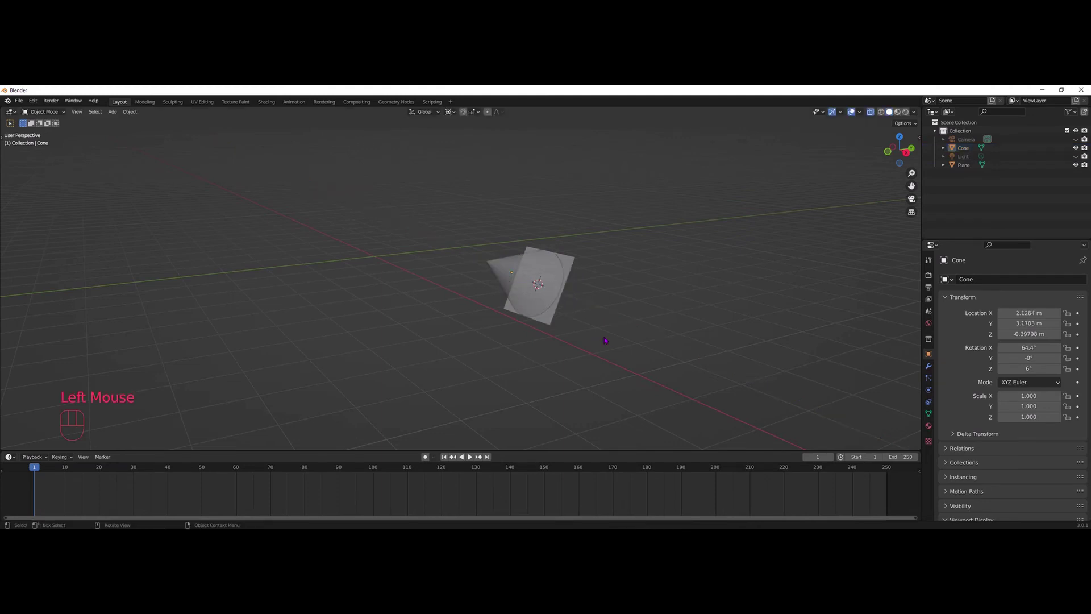
Turn off X-ray and inspect the cone's alignment on the tilted plane up close
middle_click_drag(605, 340, 706, 271)
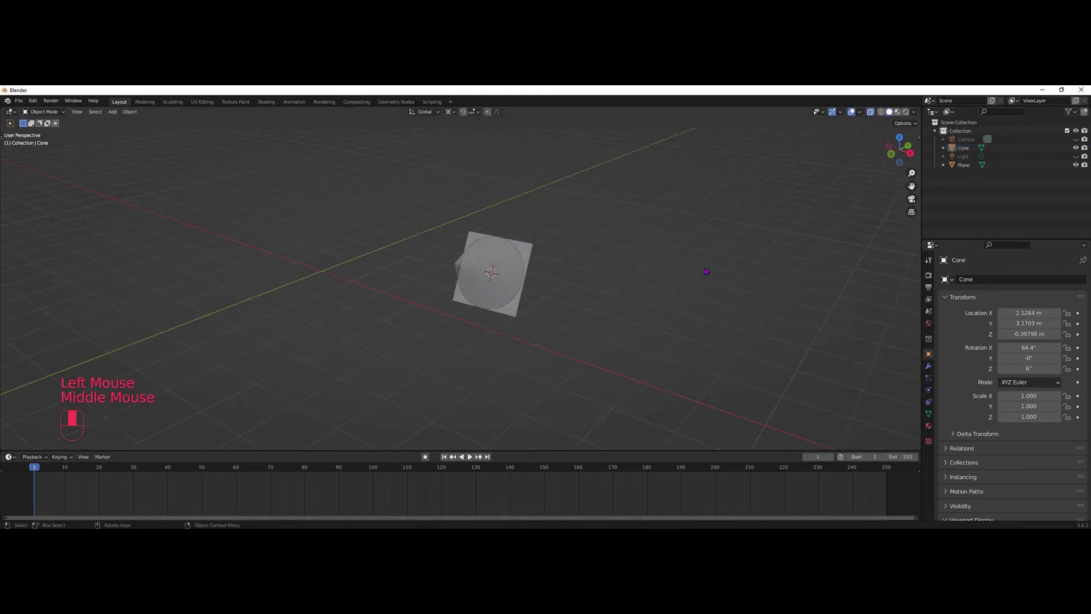
left_click(870, 113)
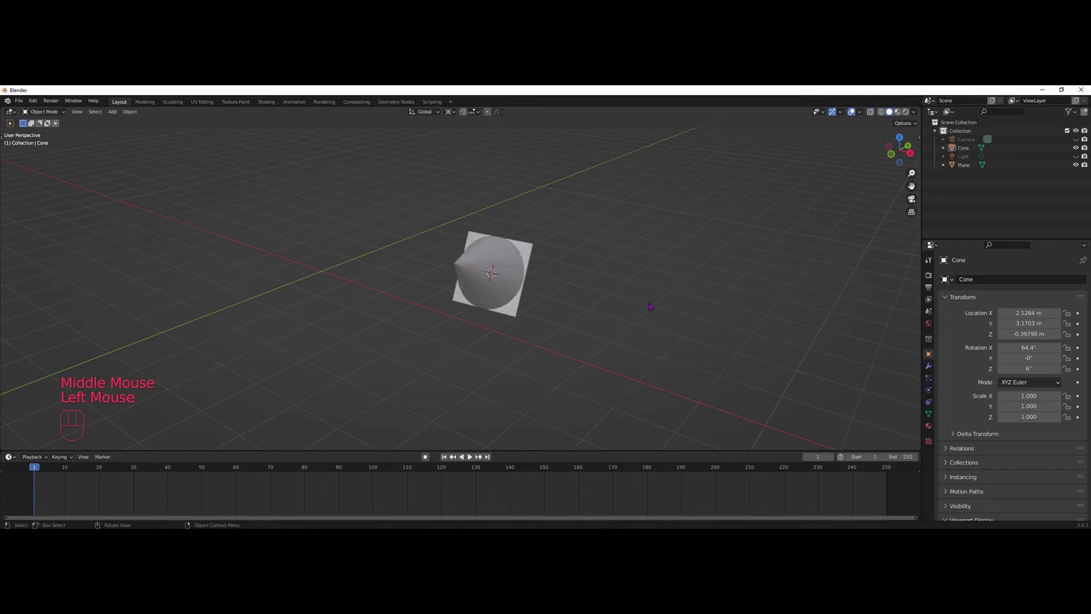
middle_click_drag(650, 307, 585, 301)
middle_click_drag(586, 301, 594, 264)
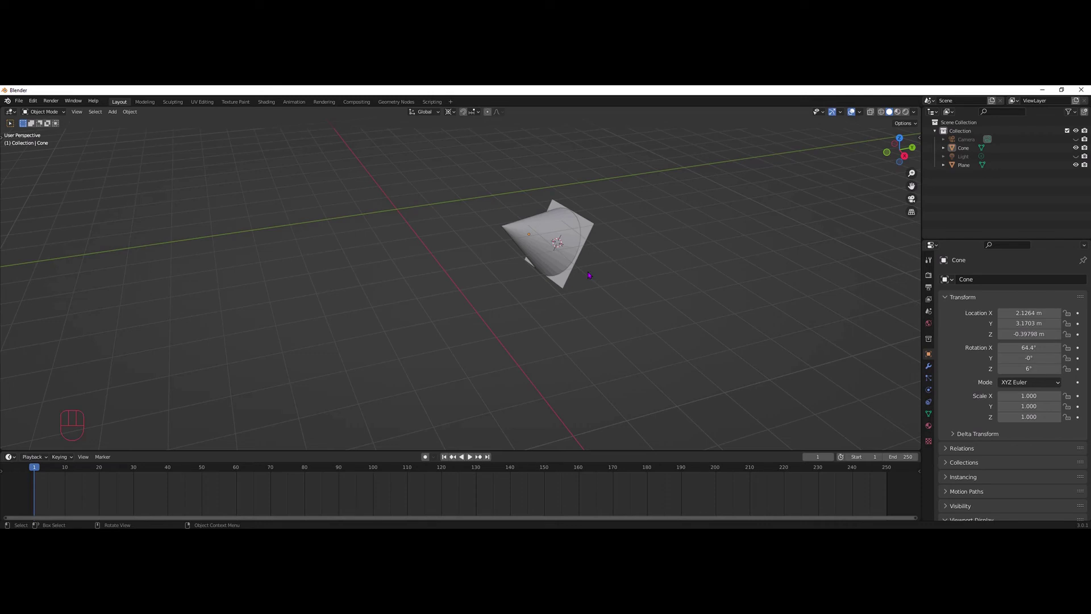
scroll(589, 275, "up", 4)
scroll(605, 253, "up", 1)
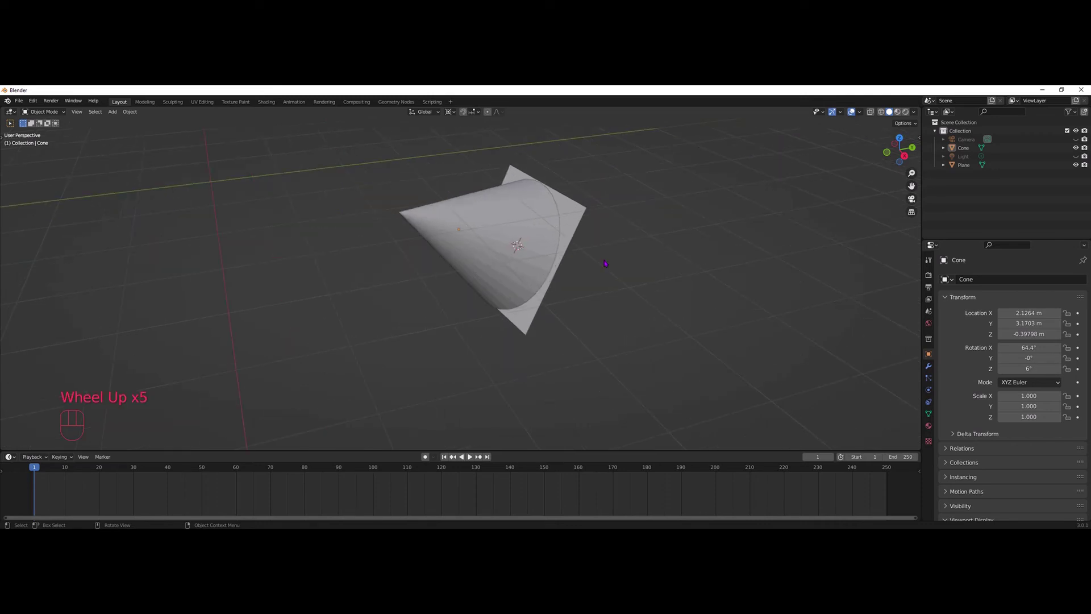
Place the 3D cursor in the empty space beside the cone and plane and check its location and rotation values
middle_click_drag(605, 264, 623, 268)
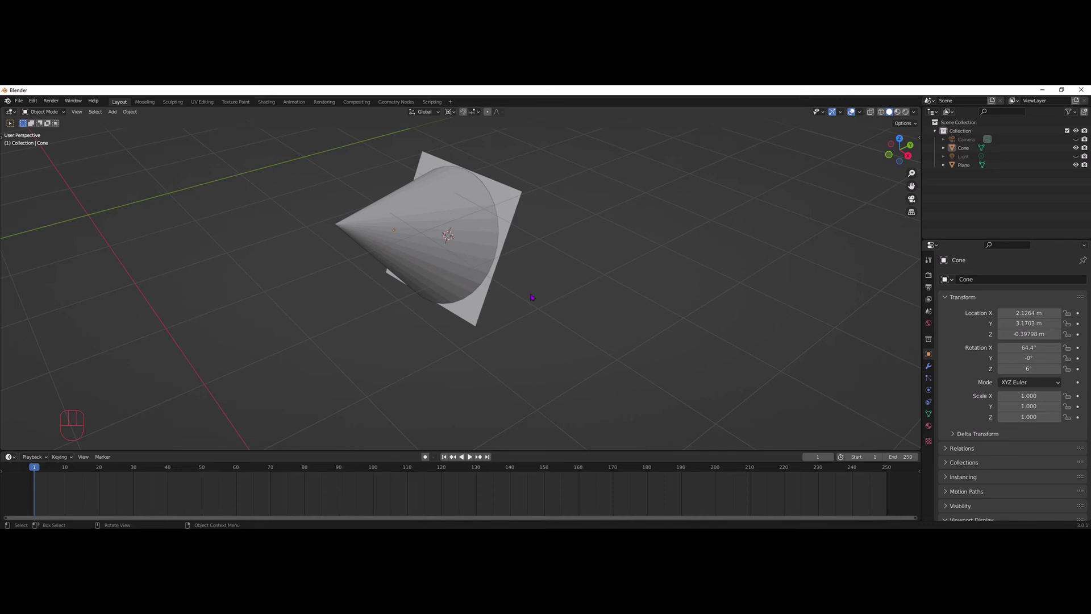
right_click(565, 289, "shift")
key("n")
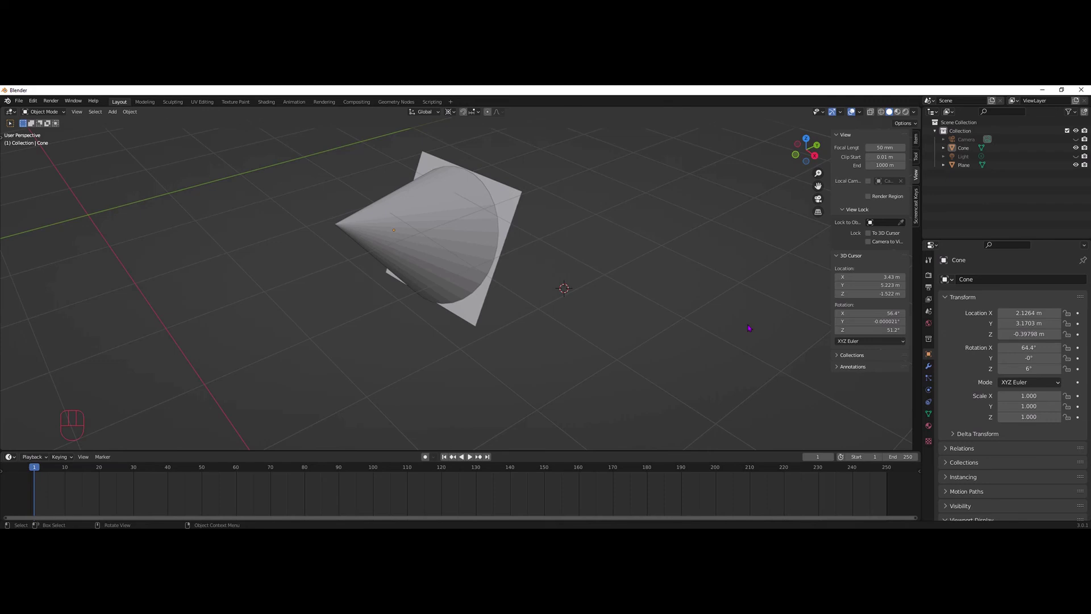
key("n")
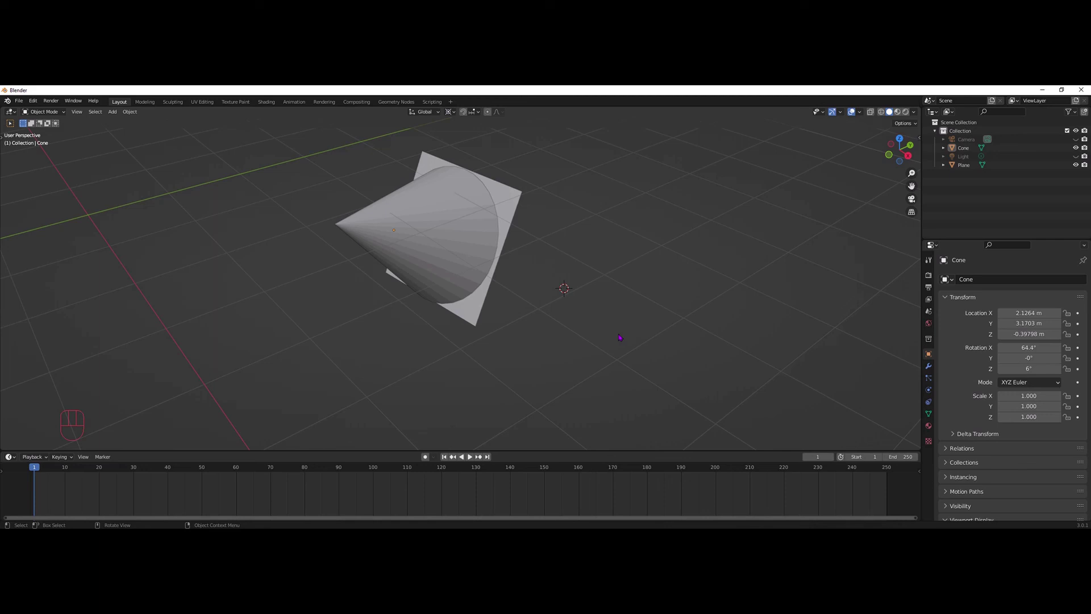
In the UV Editing workspace, place the 2D cursor above the cone's UV islands and set the pivot point to 2D Cursor
left_click(202, 102)
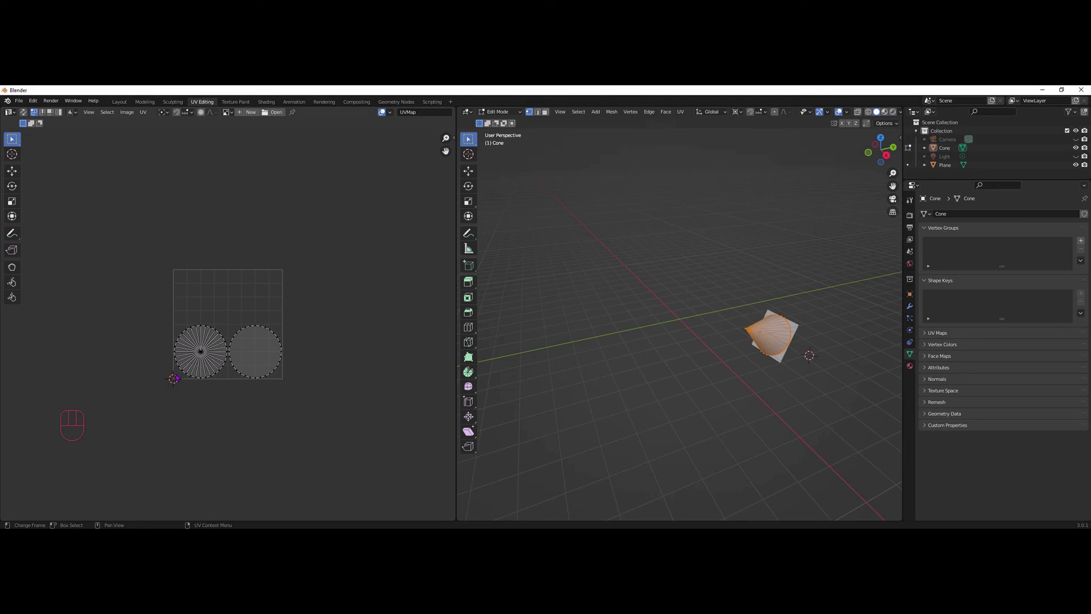
right_click(232, 294, "shift")
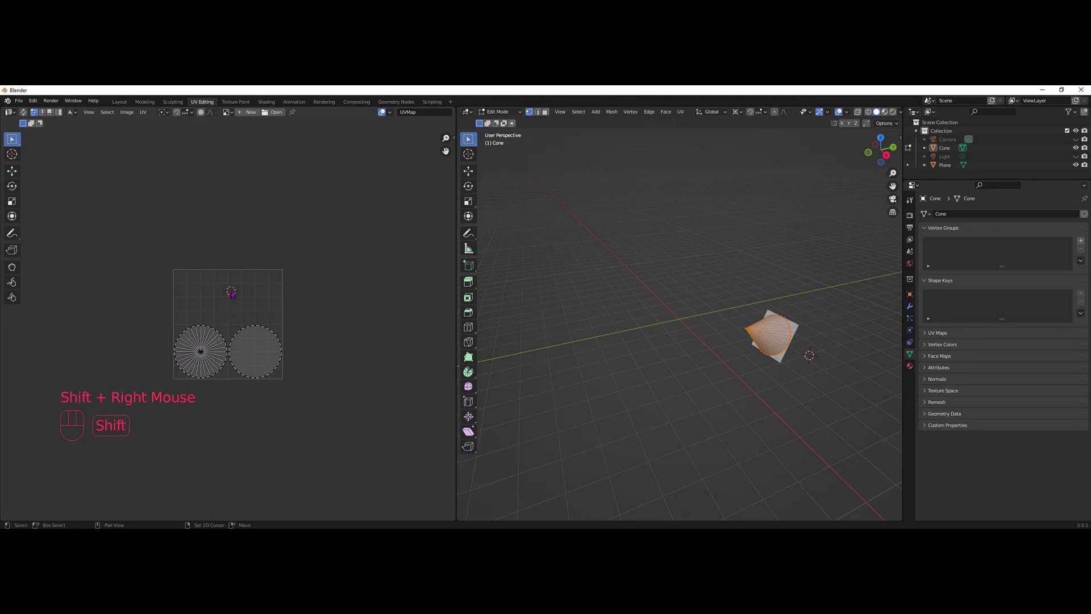
right_click(255, 288, "shift")
right_click(252, 302, "shift")
right_click(252, 302, "shift")
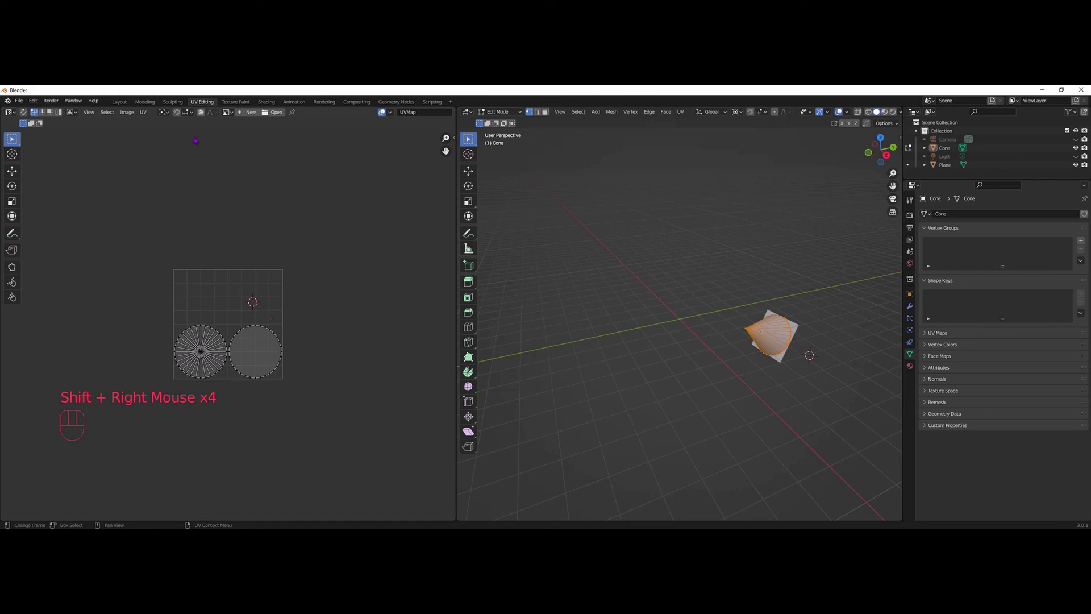
left_click(165, 112)
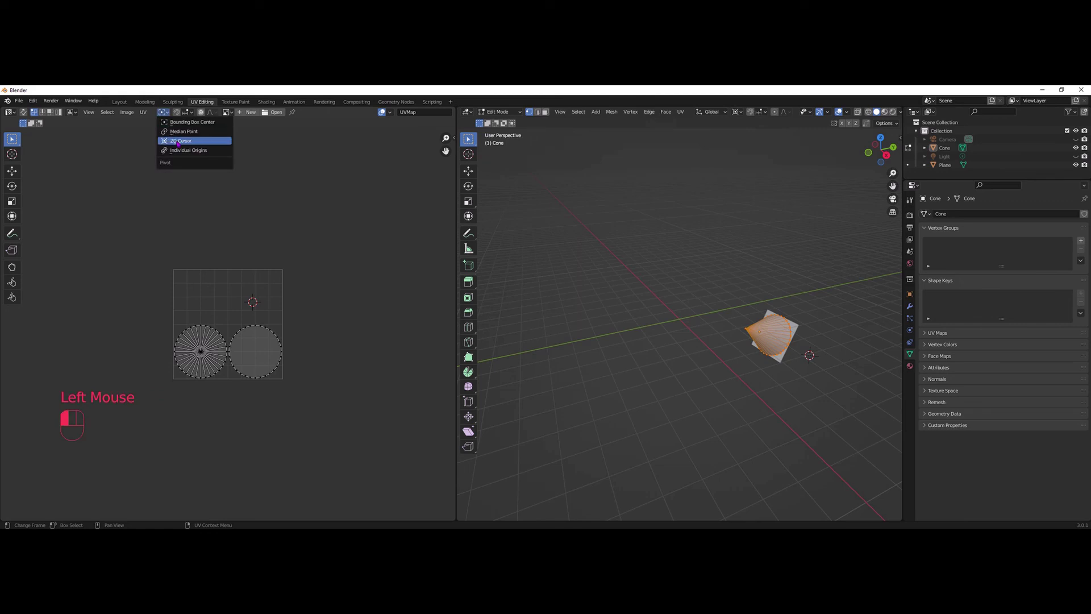
left_click(178, 142)
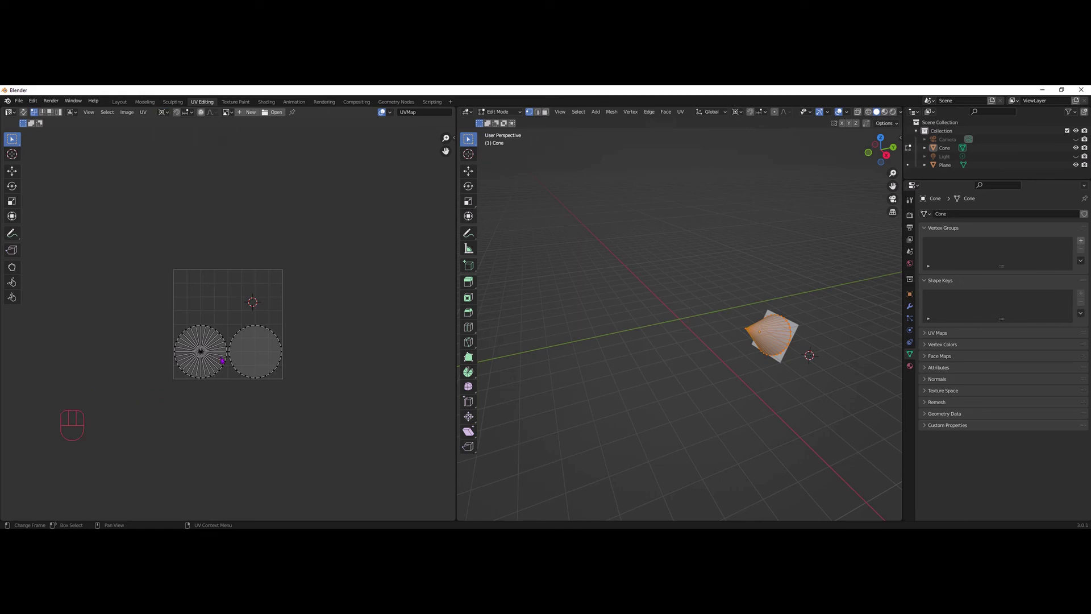
Try rotating both of the cone's UV islands around the 2D cursor, and return to the Layout workspace with them deselected
key("l")
key("l")
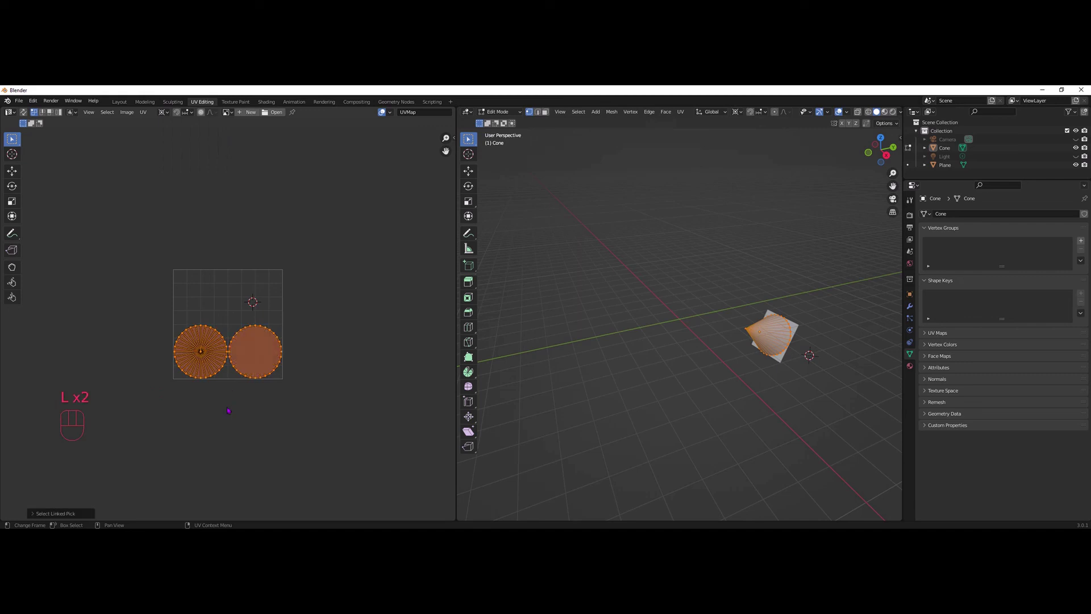
key("r")
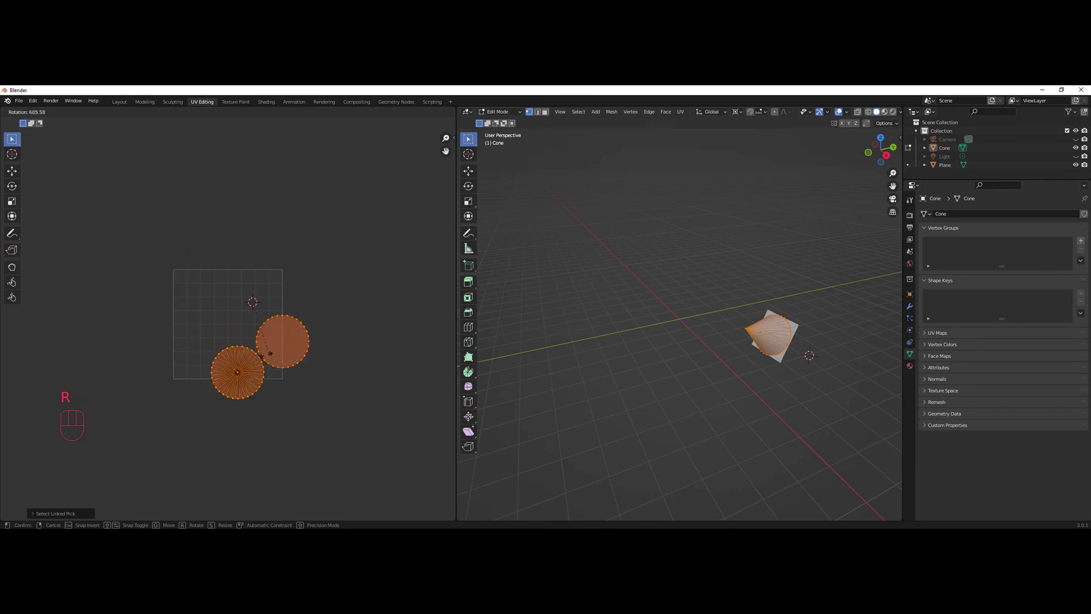
key("Escape")
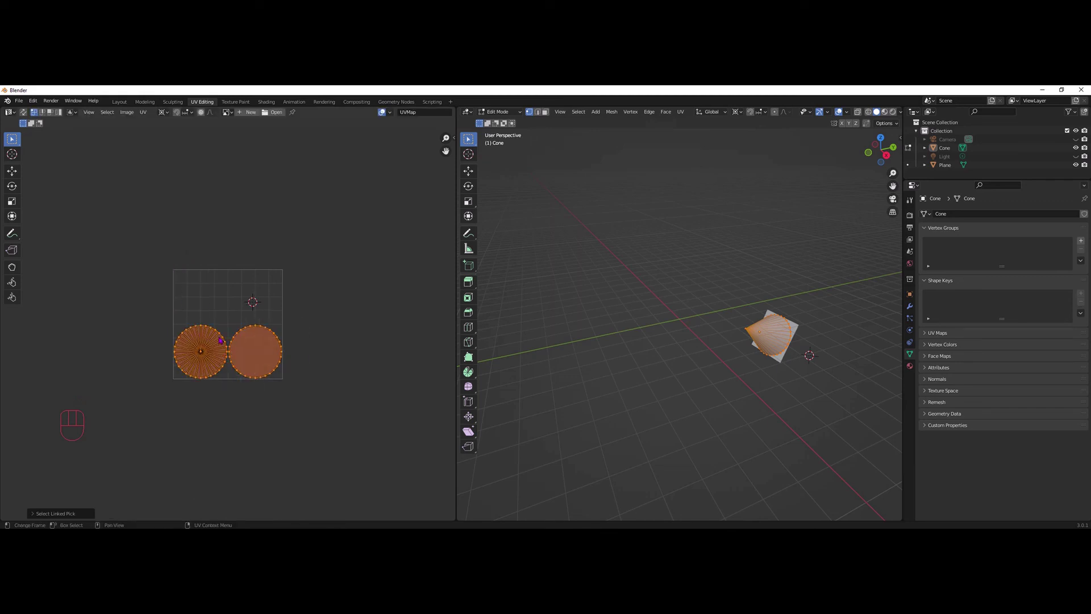
left_click(324, 370)
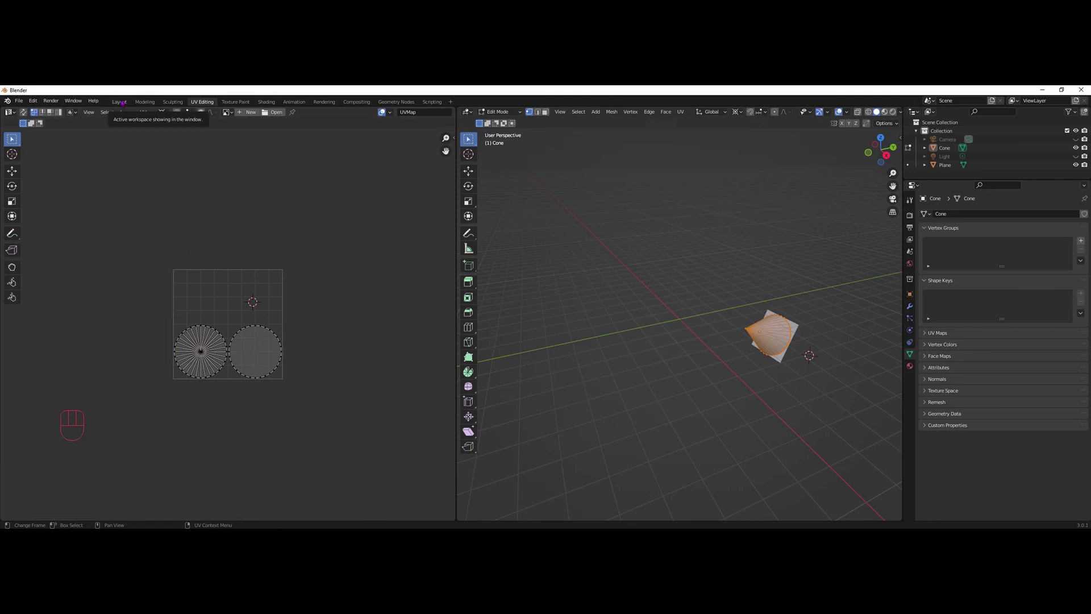
left_click(119, 101)
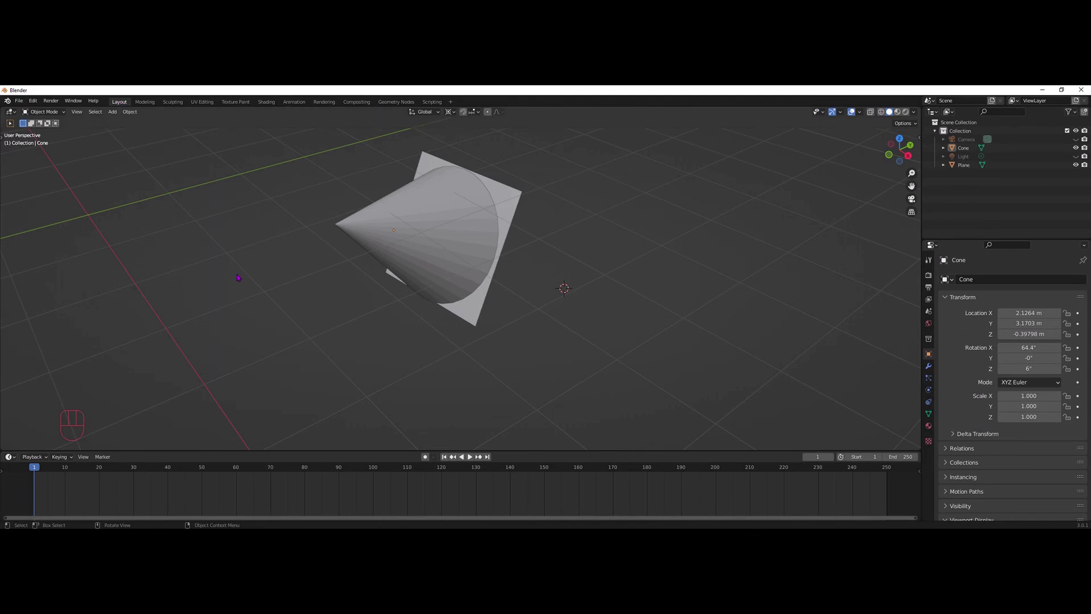